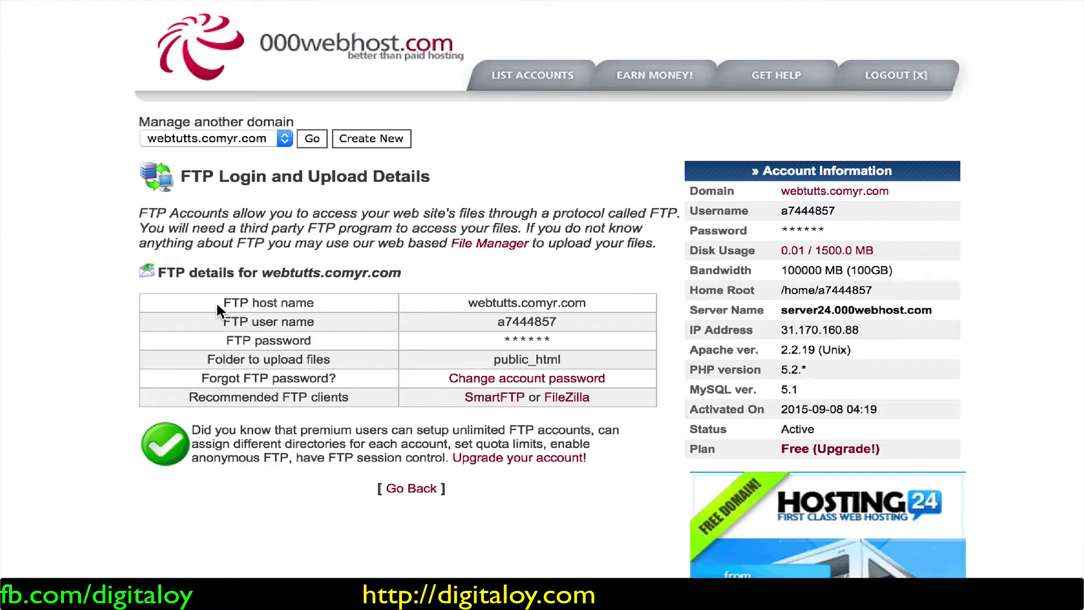
Step: Review the FTP host name and user name listed for webtutts.comyr.com, and launch FileZilla
drag(217, 304, 503, 322)
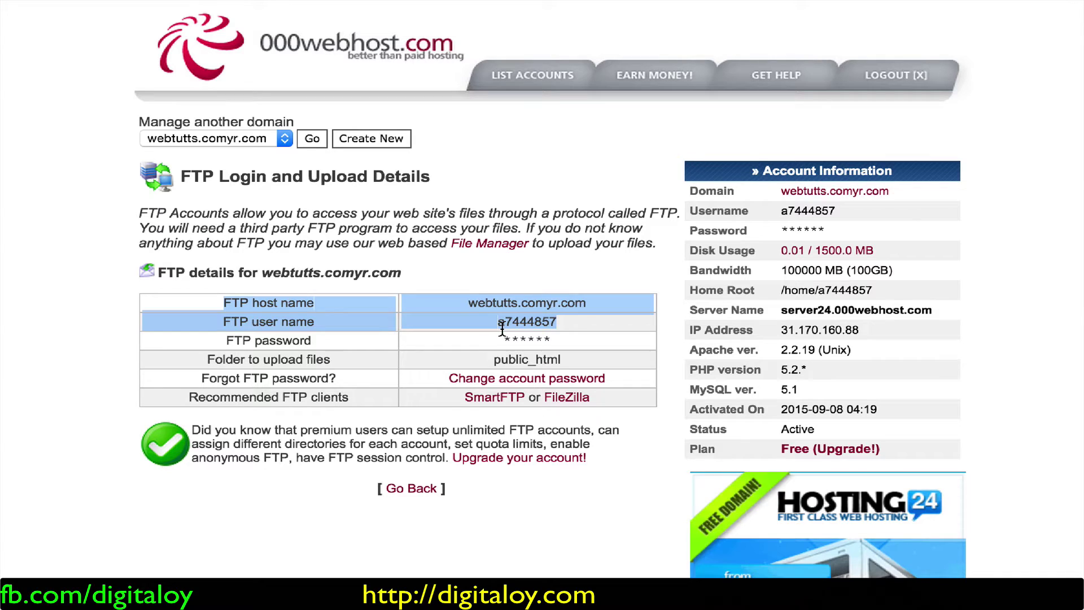
click(502, 325)
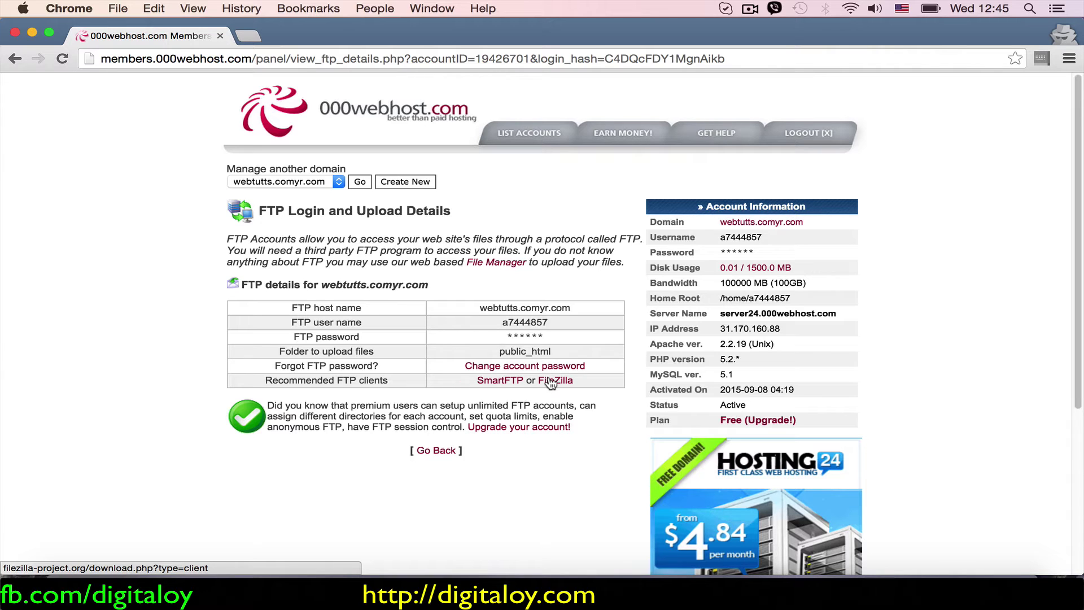
key(super+space)
text(file)
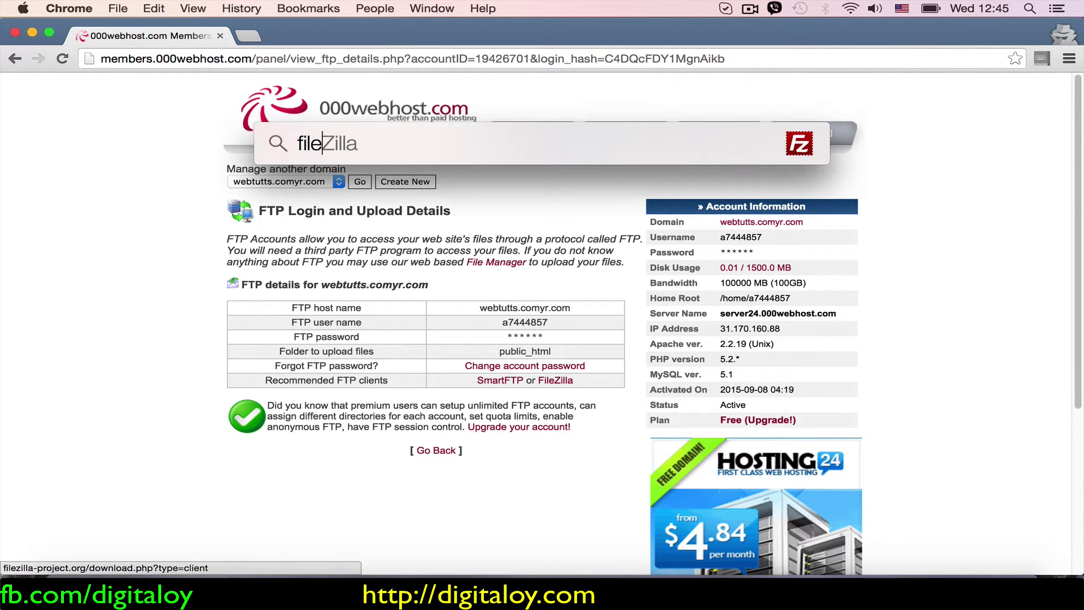
key(Return)
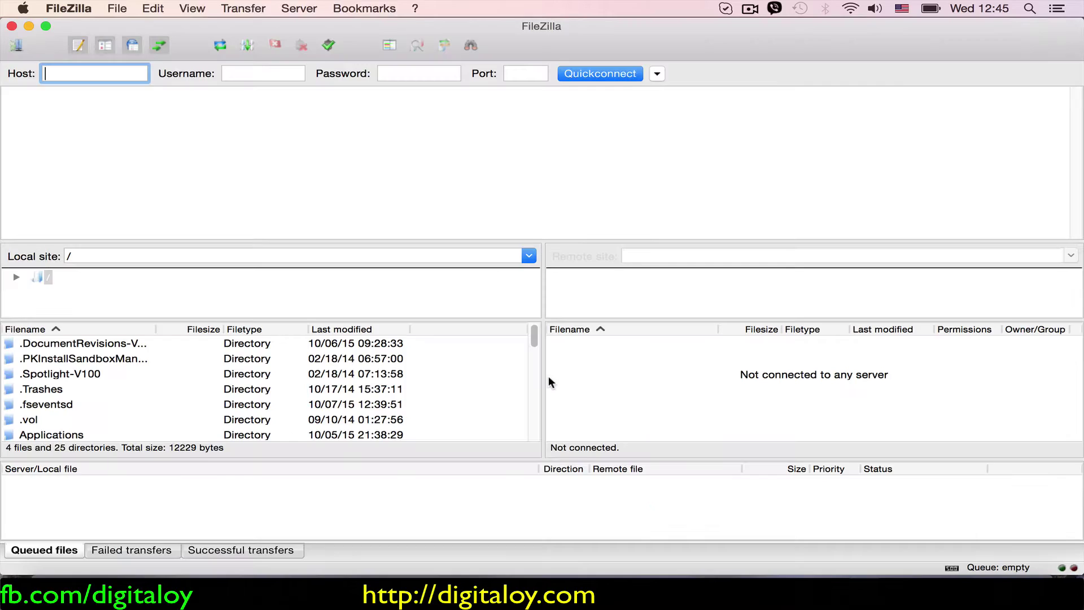
Step: Copy the FTP host name webtutts.comyr.com from the Chrome page into FileZilla's host field, dismissing the update notice
key(super+Tab)
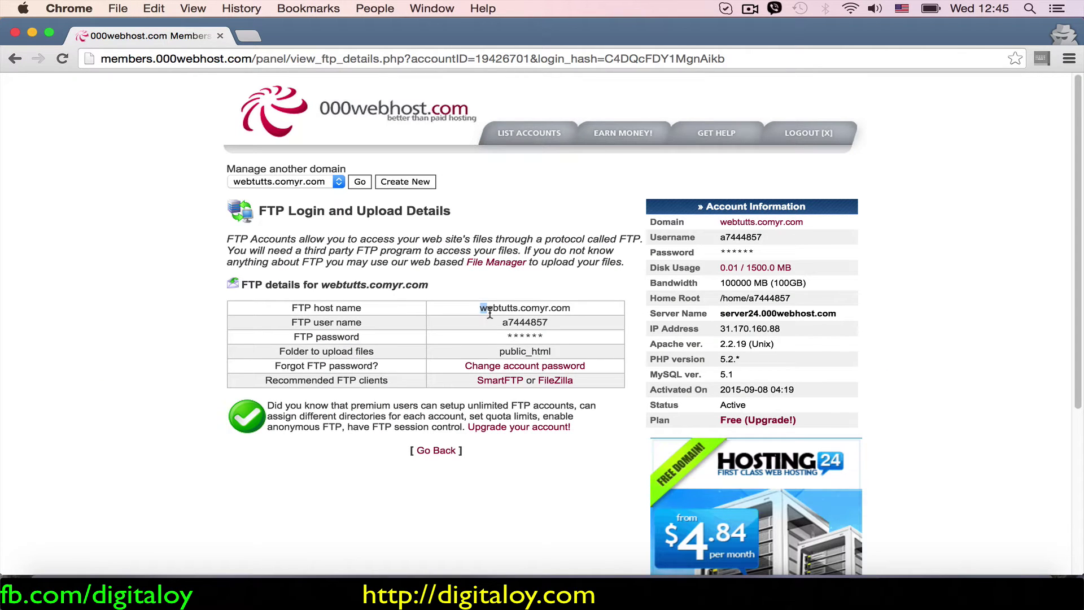
drag(479, 308, 577, 307)
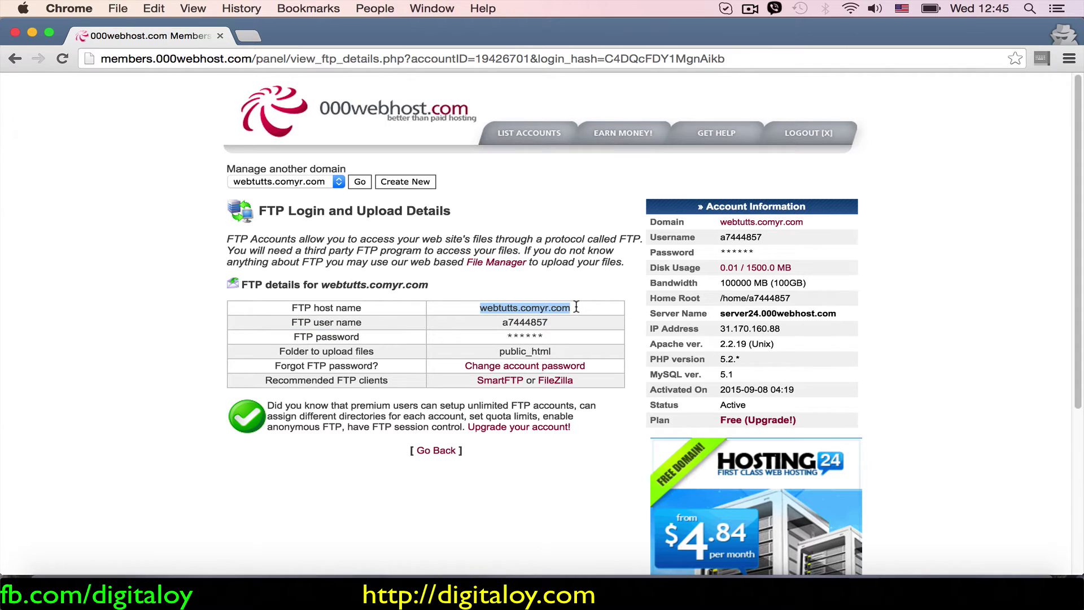
key(super+Tab)
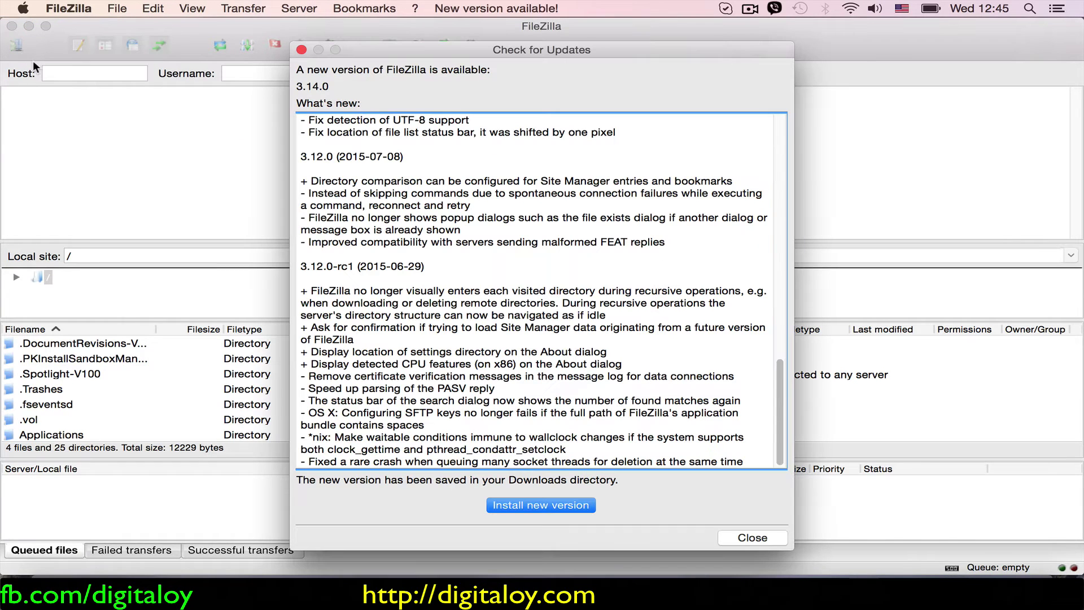
click(753, 537)
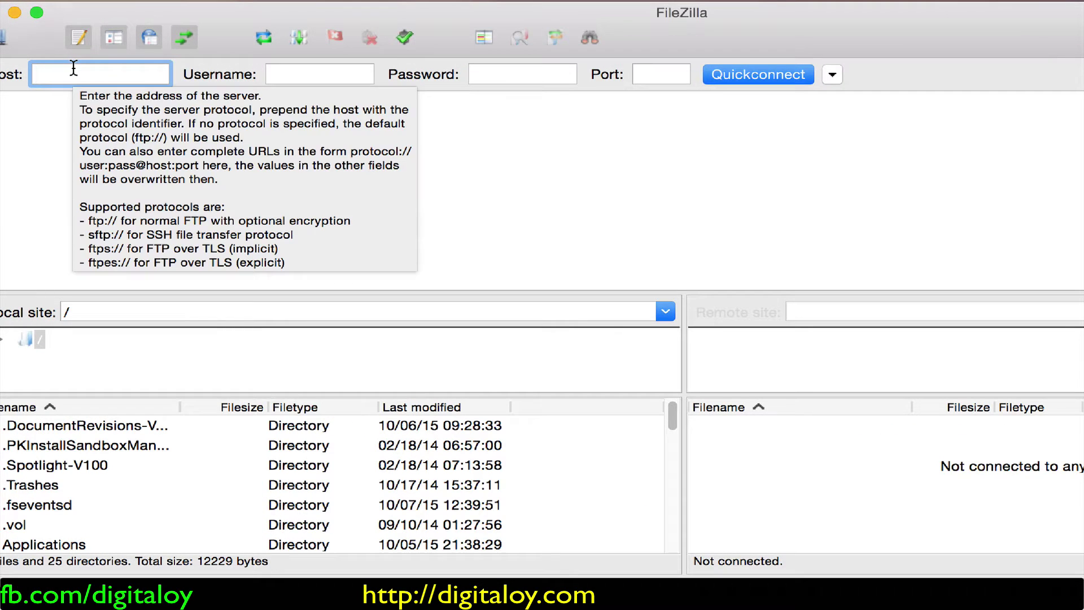
text(webtuts.comyr.com)
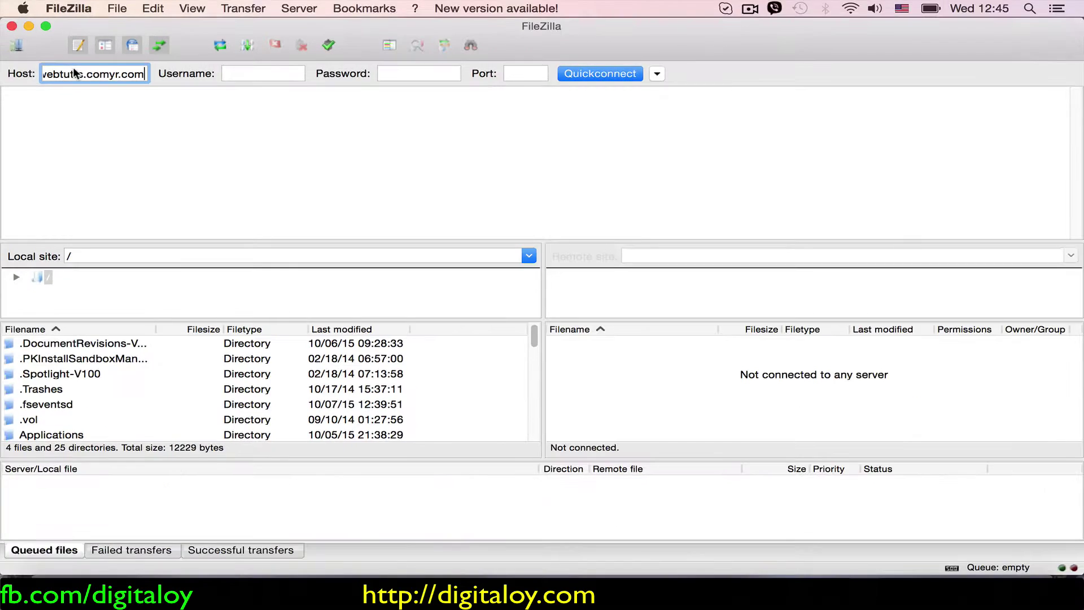
Step: Copy the FTP user name from the hosting page in Chrome into FileZilla's username field
key(super+Tab)
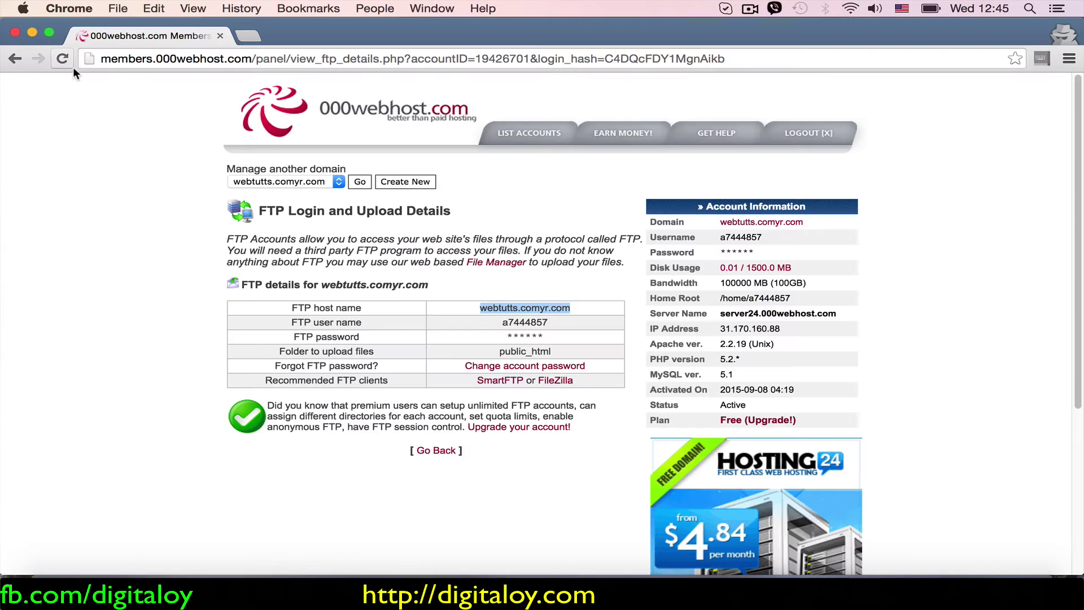
double_click(528, 323)
key(super+c)
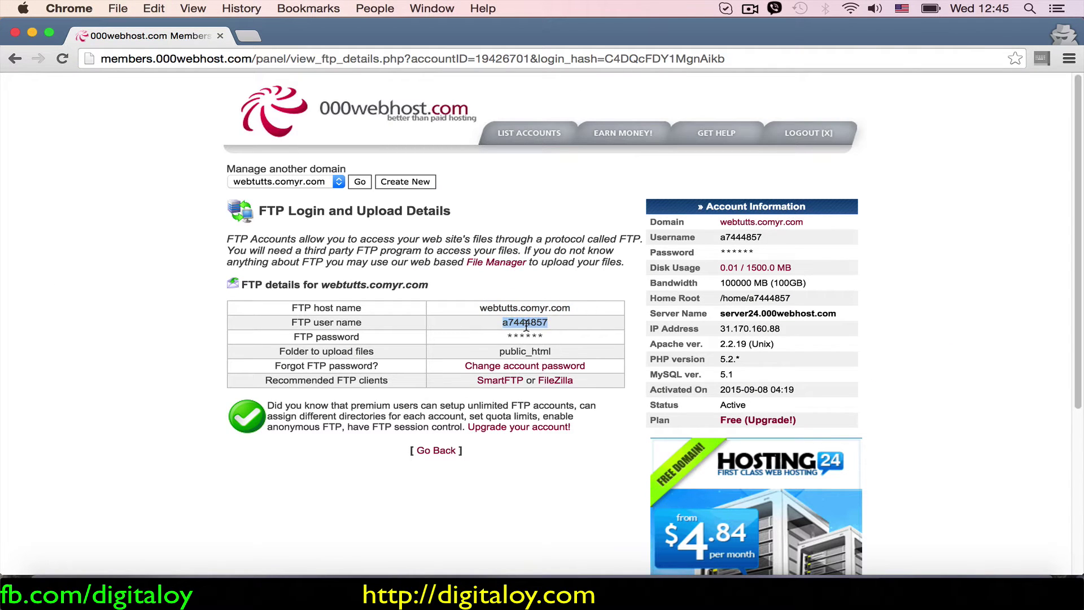
key(super+Tab)
click(255, 74)
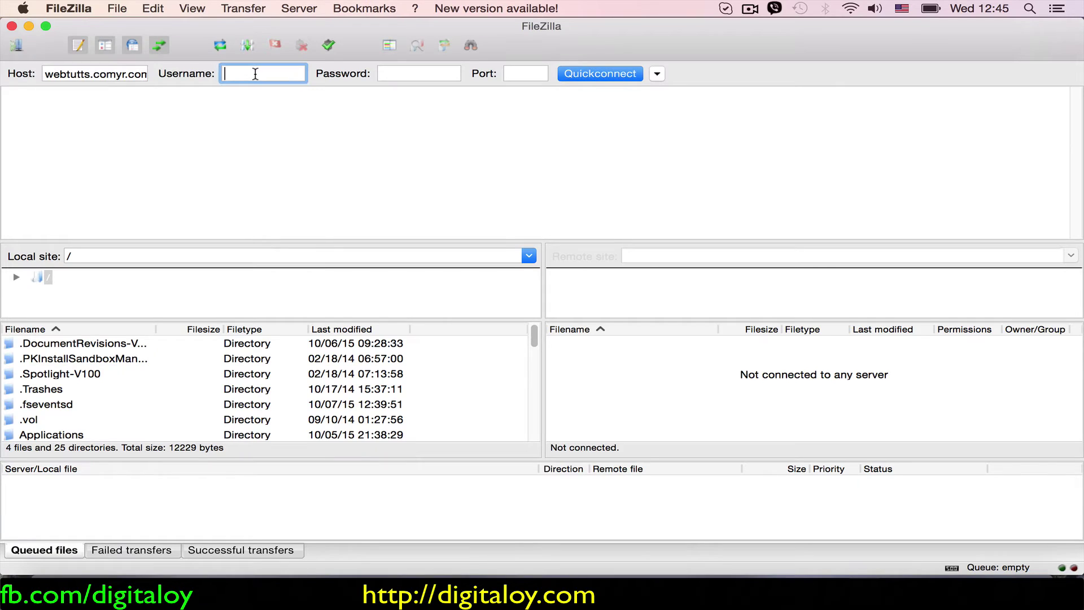
key(super+v)
Step: Enter the FTP account password and connect to the server
click(381, 72)
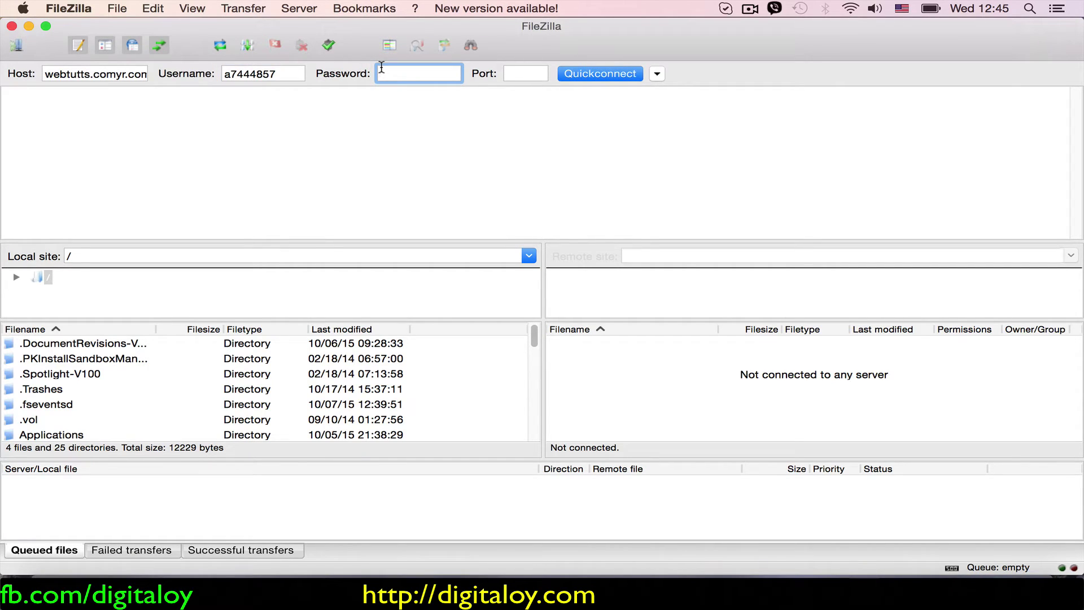
text(************)
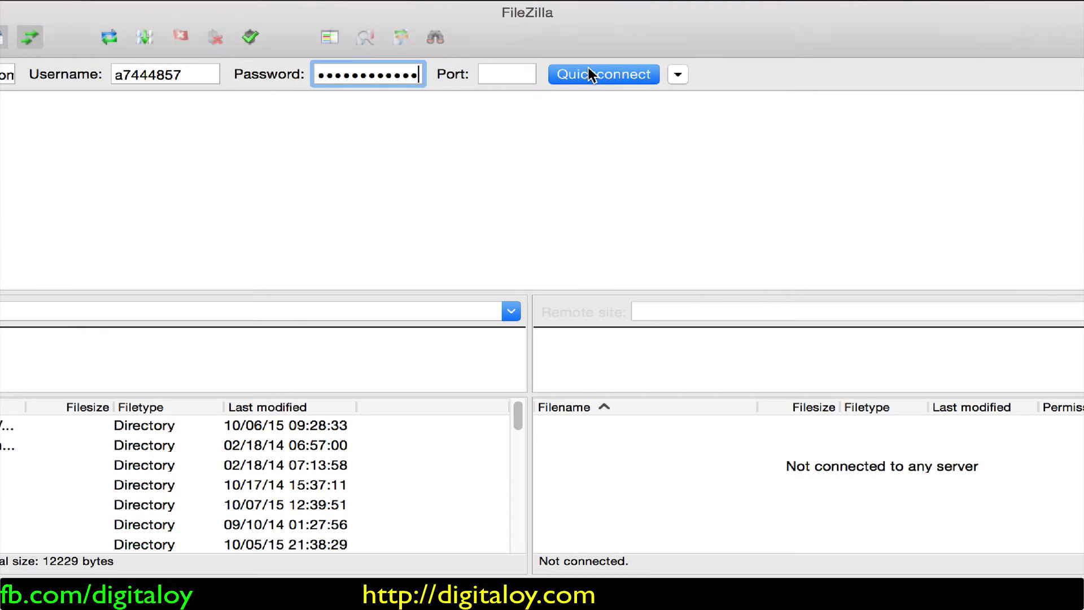
click(588, 72)
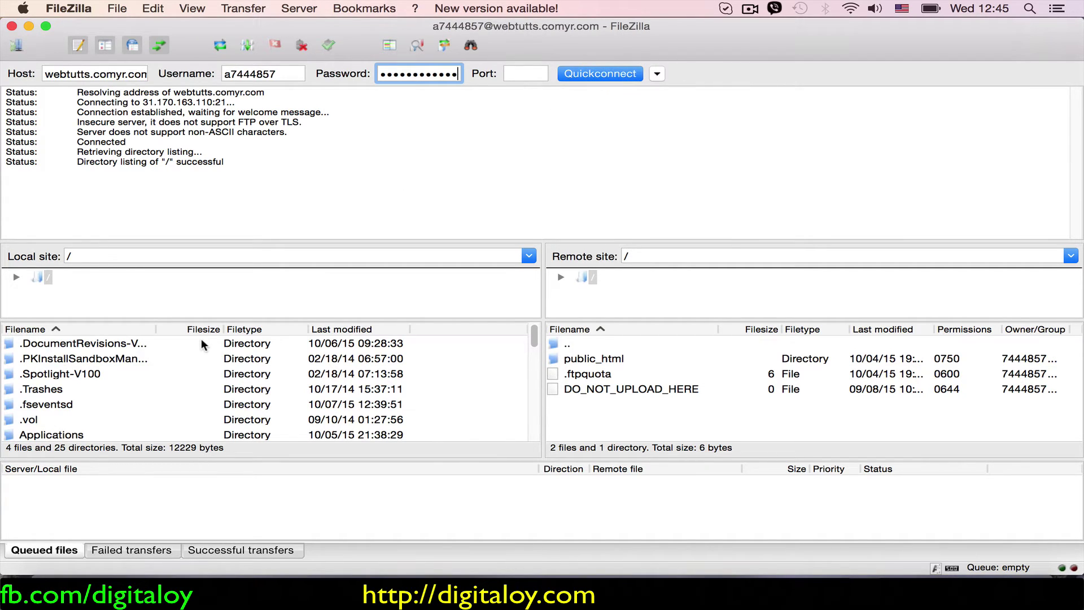
scroll(182, 389, down, 6)
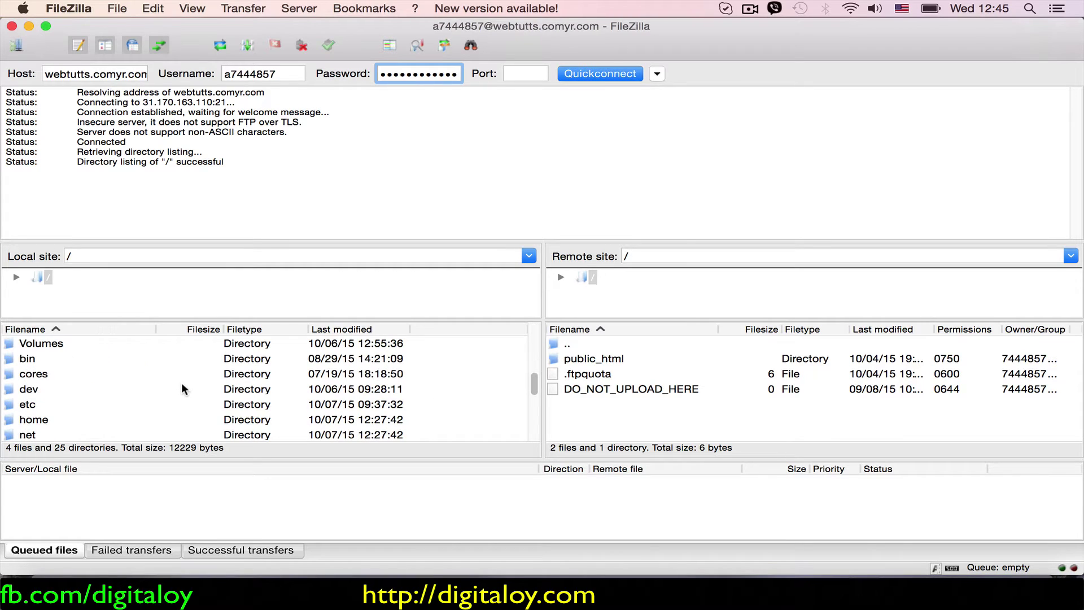
scroll(183, 389, up, 1)
scroll(182, 389, up, 2)
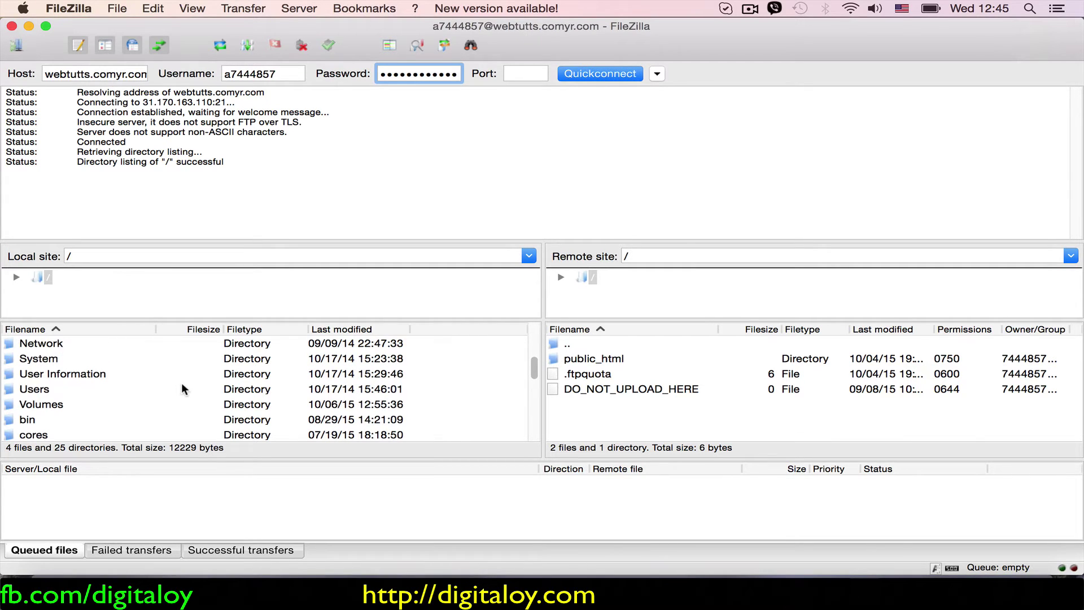
scroll(182, 388, down, 1)
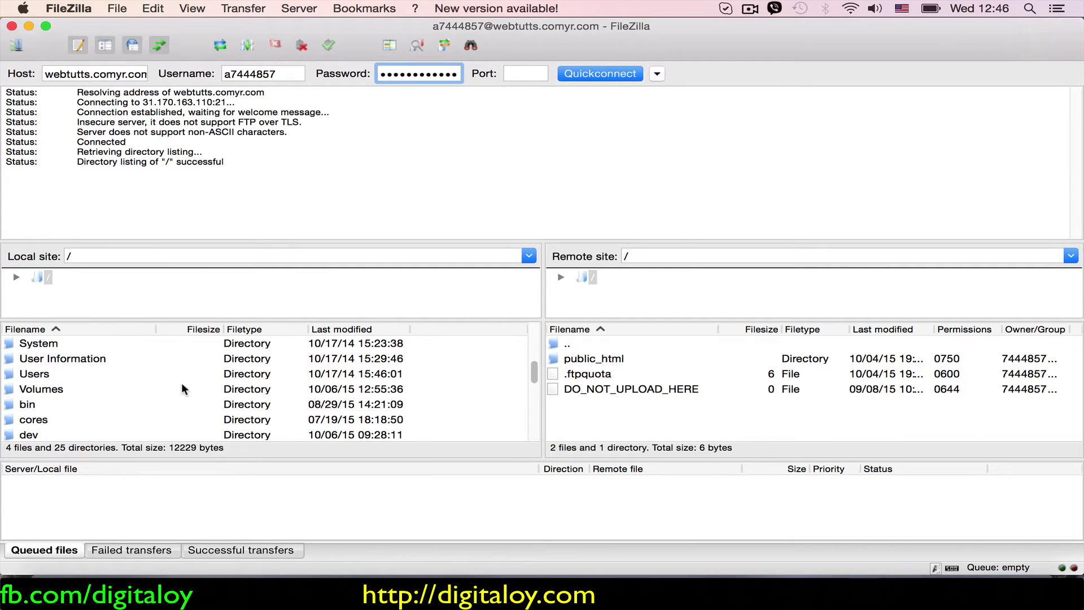
Step: Switch to Finder and extract wordpress-4.3.1.zip in the Desktop folder
key(super+Tab)
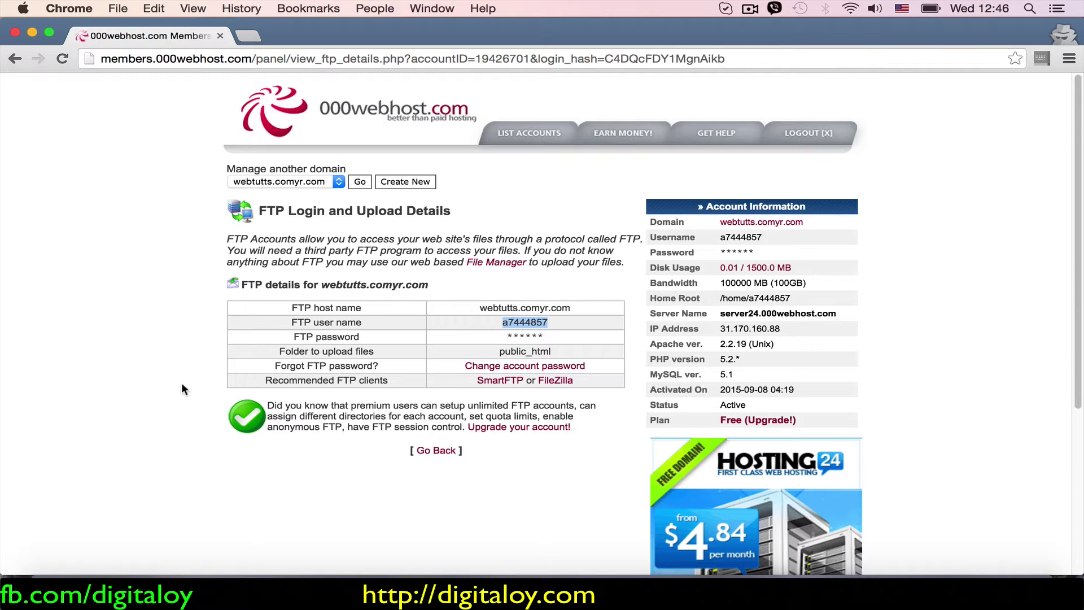
key(super+Tab)
key(super+Tab)
key(super+Tab)
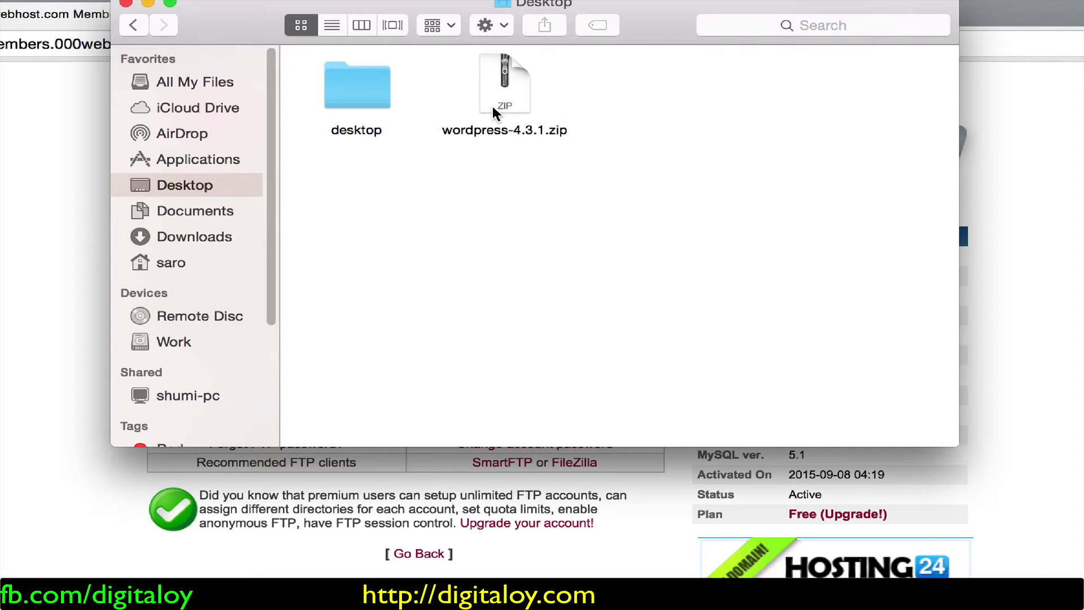
right_click(492, 104)
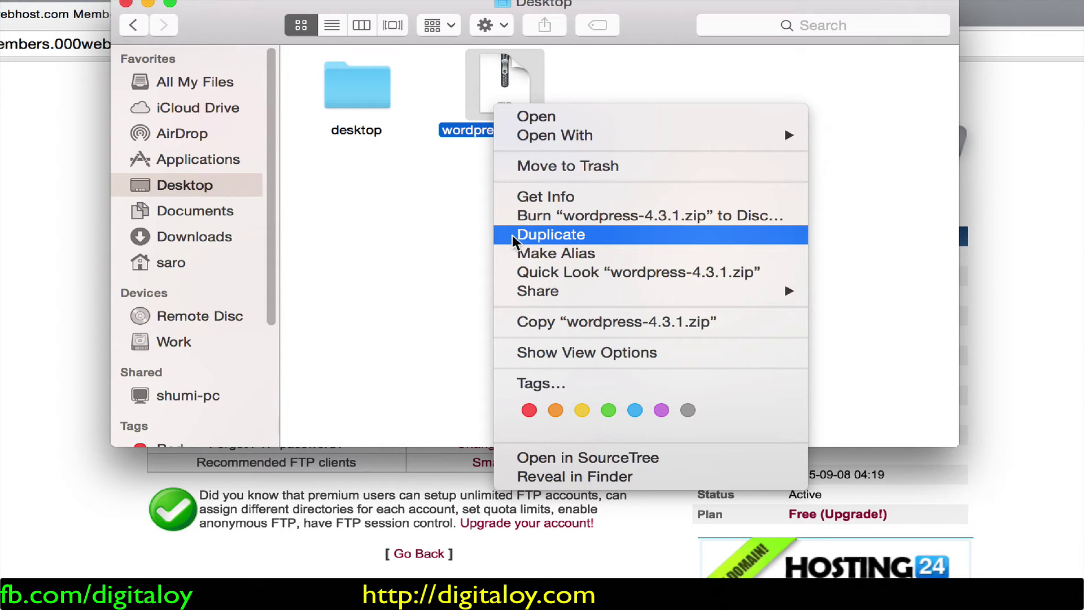
click(458, 237)
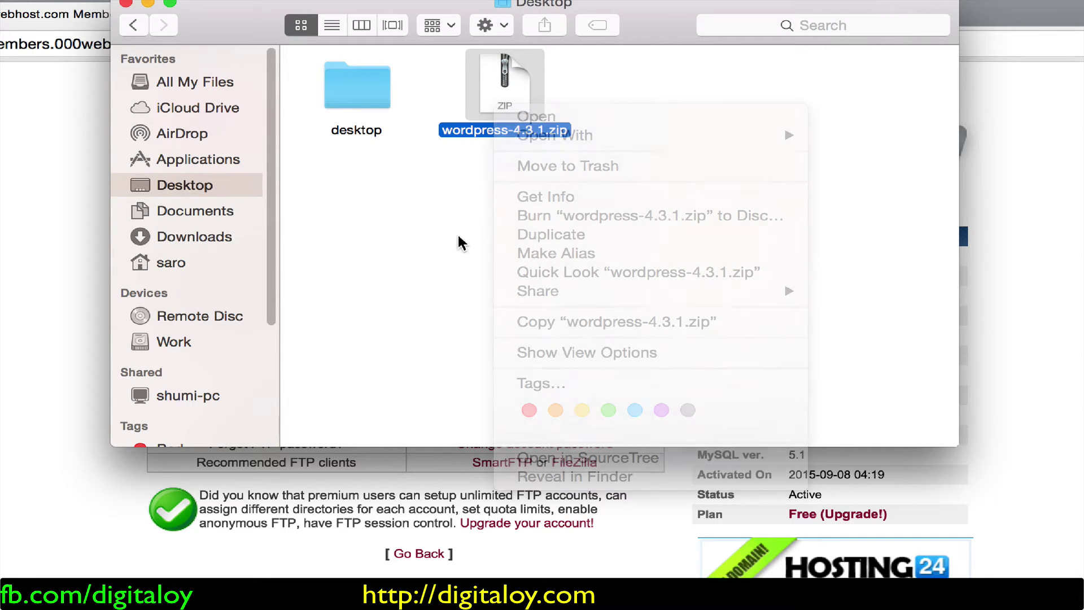
double_click(493, 105)
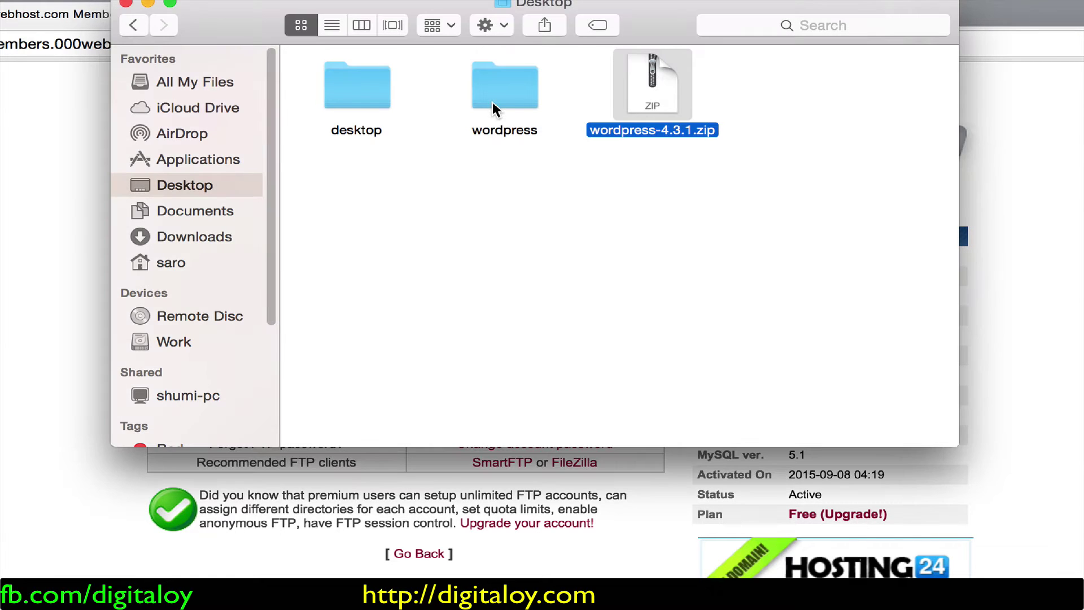
Step: Open the extracted wordpress folder and look through its files
double_click(477, 96)
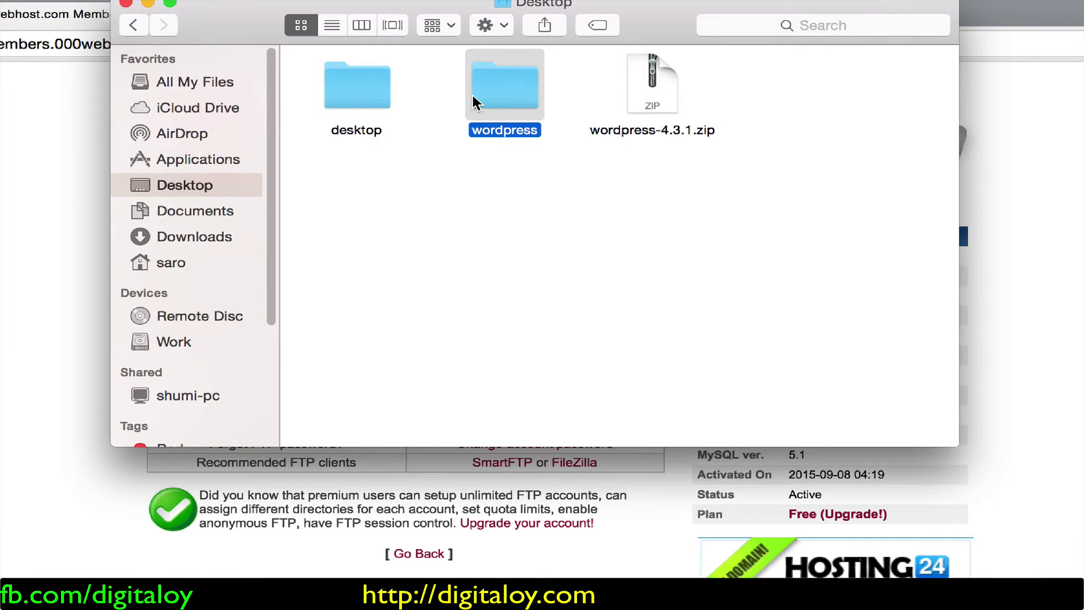
scroll(500, 195, down, 5)
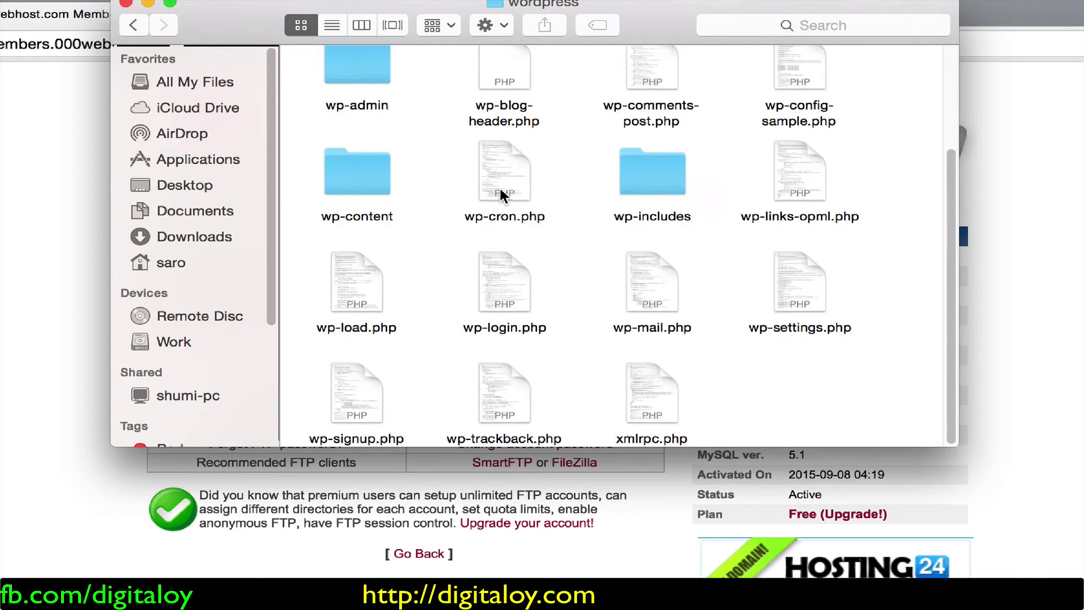
scroll(499, 186, up, 4)
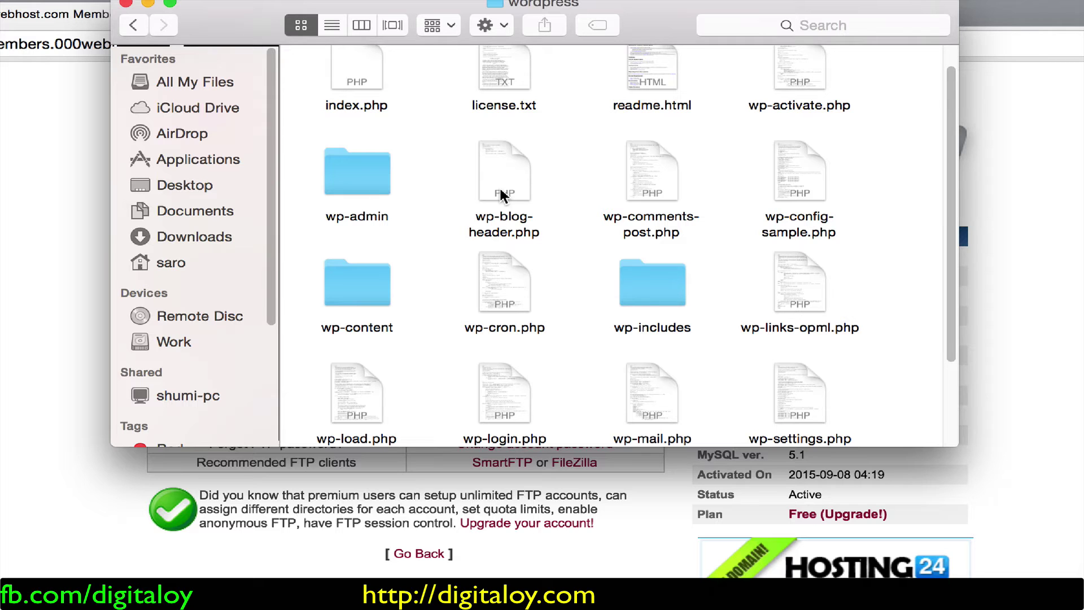
Step: Switch back to FileZilla and look through the folders at the local site's root
key(super+Tab)
key(super+Tab)
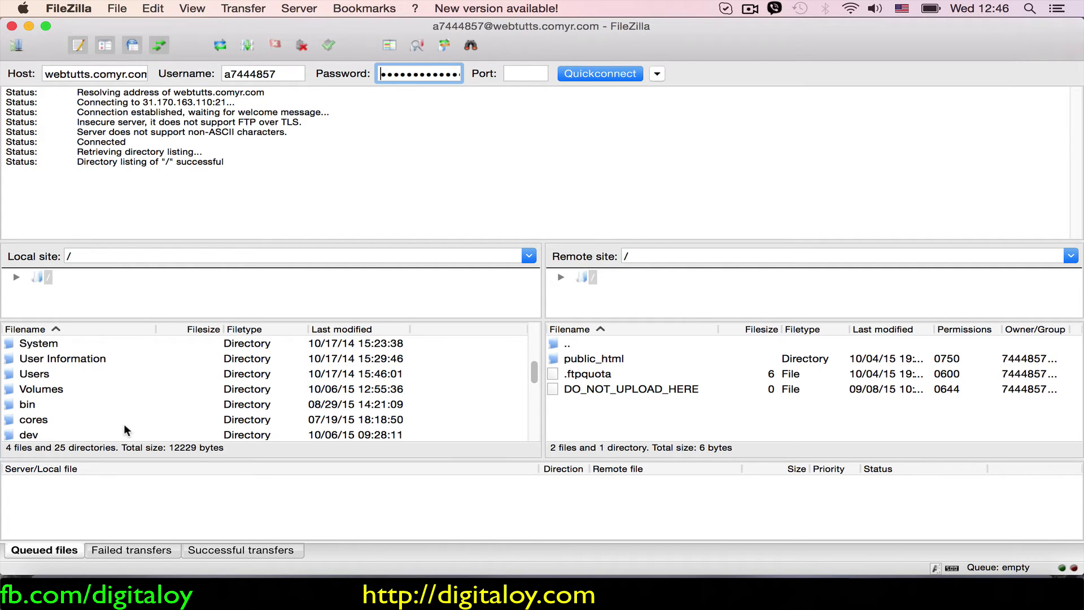
scroll(124, 423, down, 5)
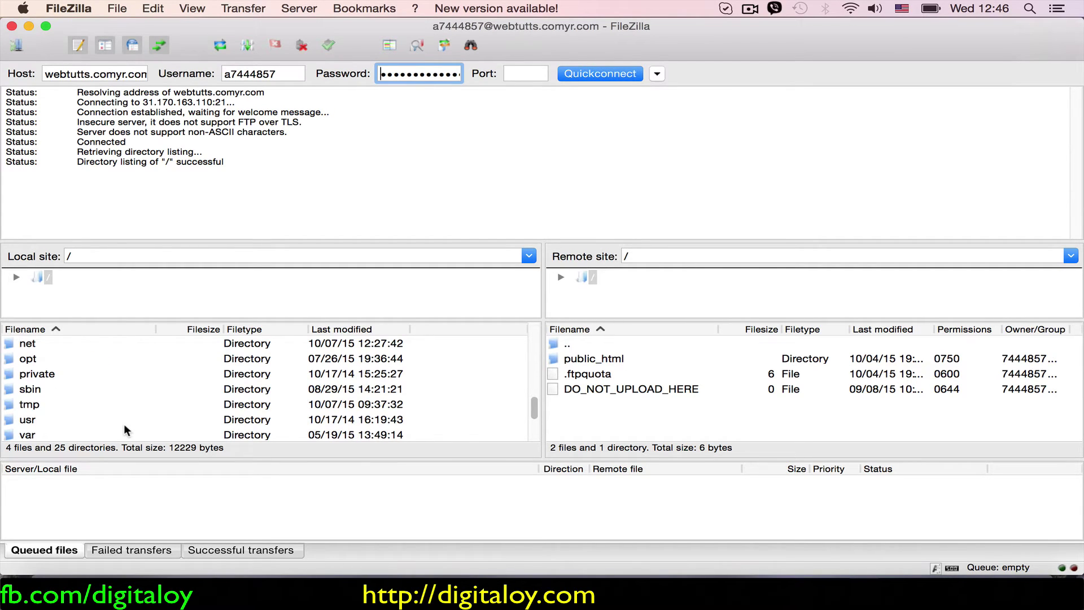
scroll(125, 431, down, 2)
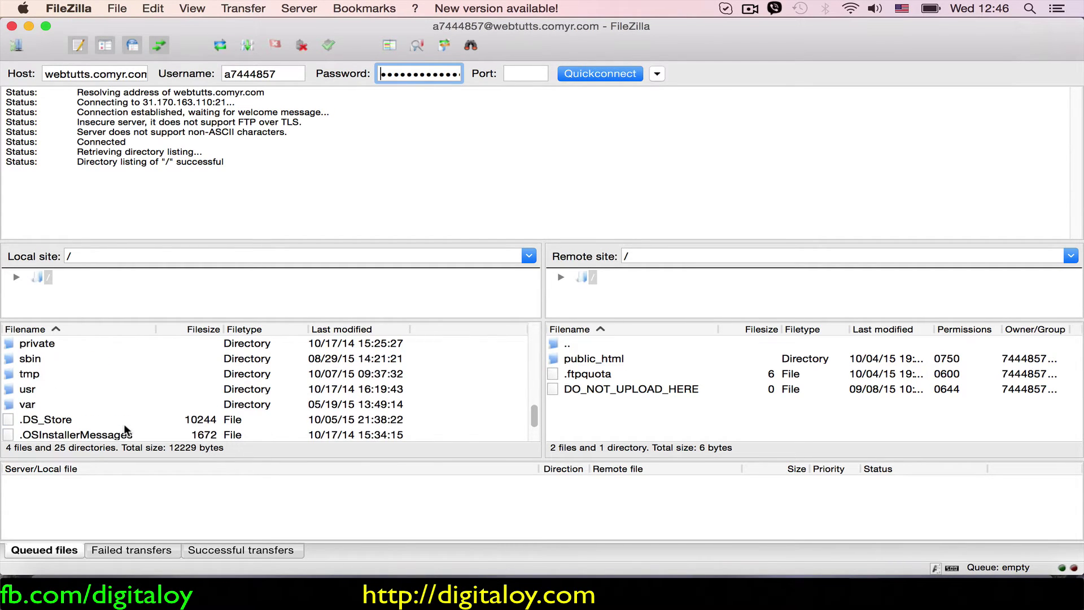
double_click(27, 389)
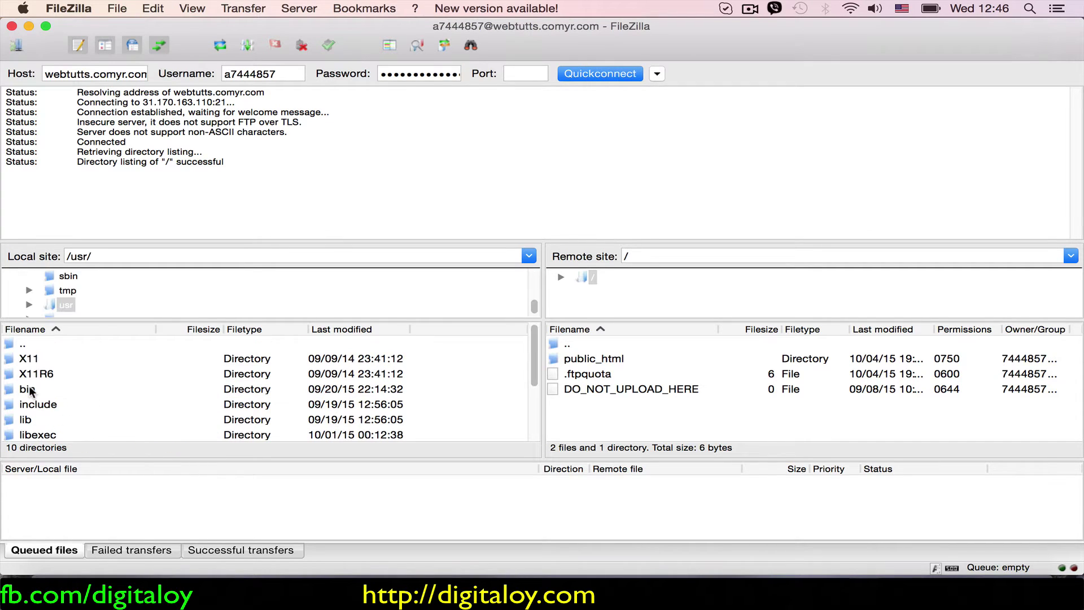
scroll(30, 390, down, 3)
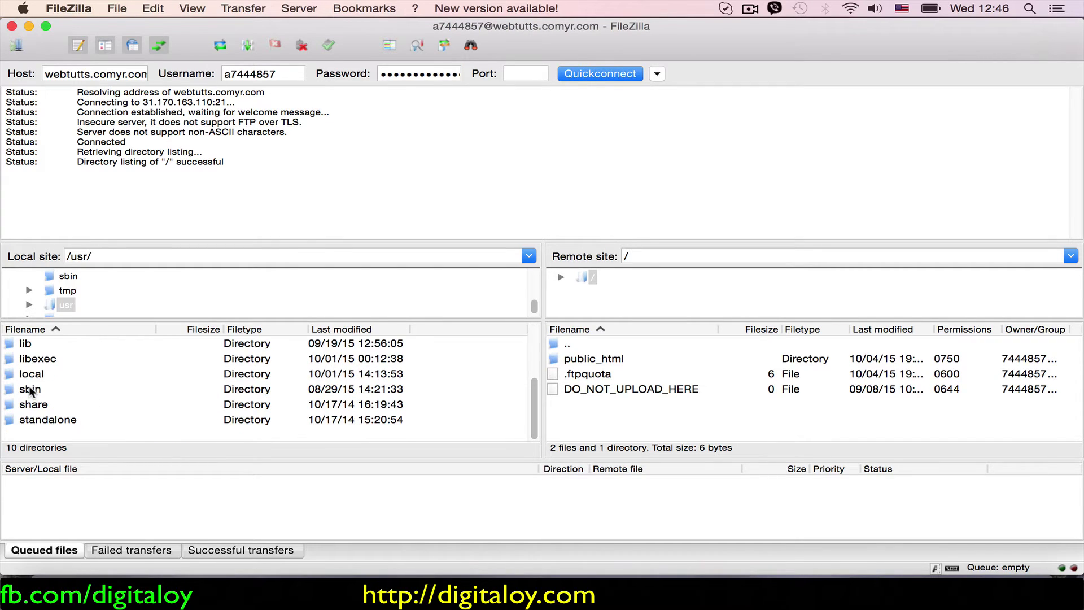
key(BackSpace)
Step: Browse the local site through Users and the personal home folder to the Desktop folder
scroll(29, 390, up, 5)
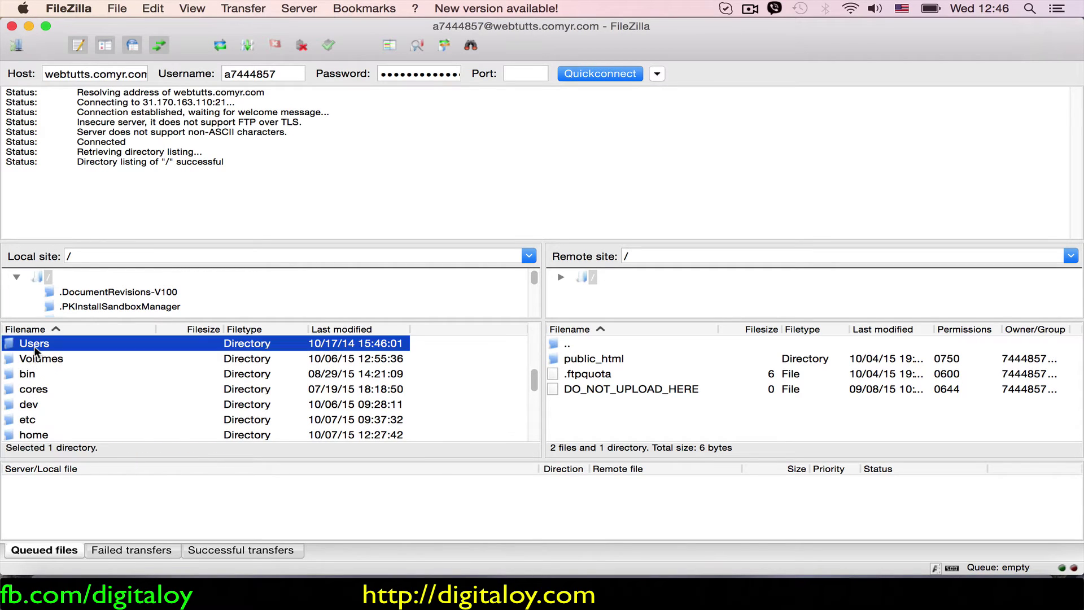
double_click(34, 345)
double_click(41, 388)
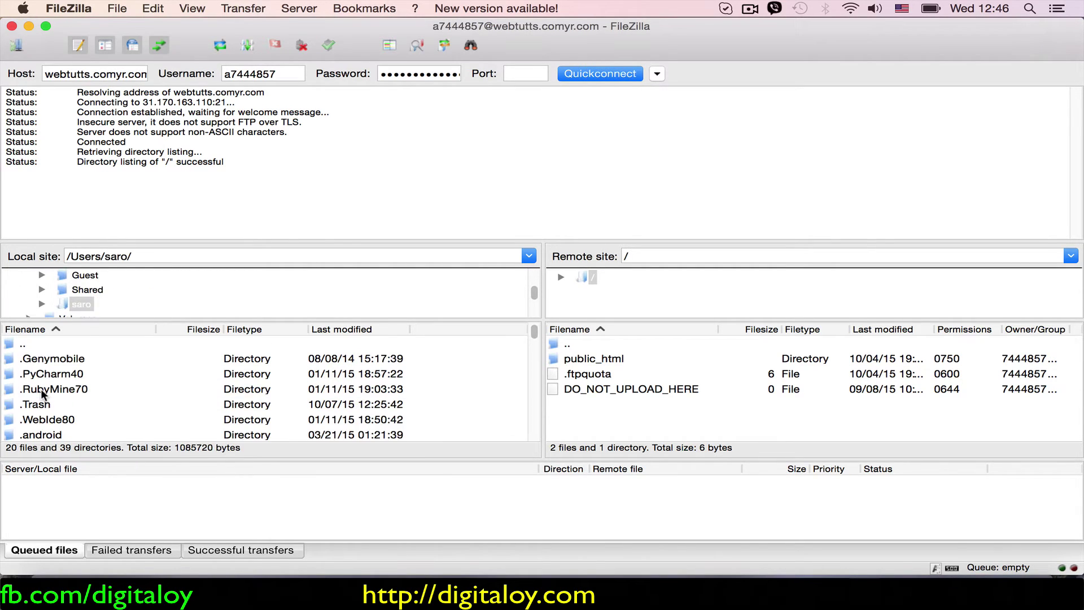
scroll(42, 388, down, 8)
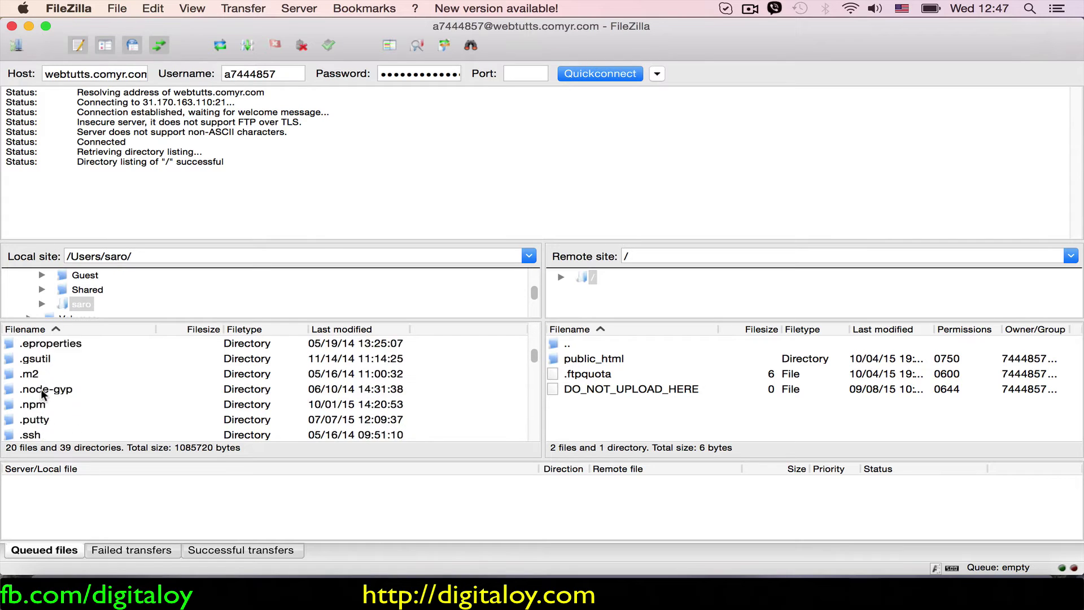
double_click(52, 419)
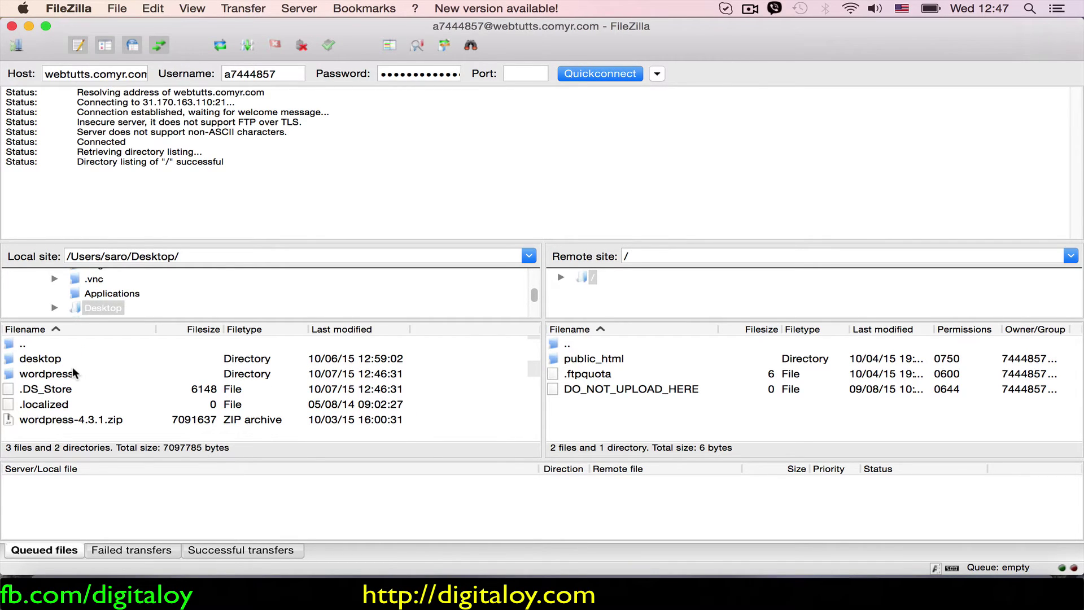
Step: Open the wordpress folder on the local site and the public_html folder on the remote site
double_click(72, 373)
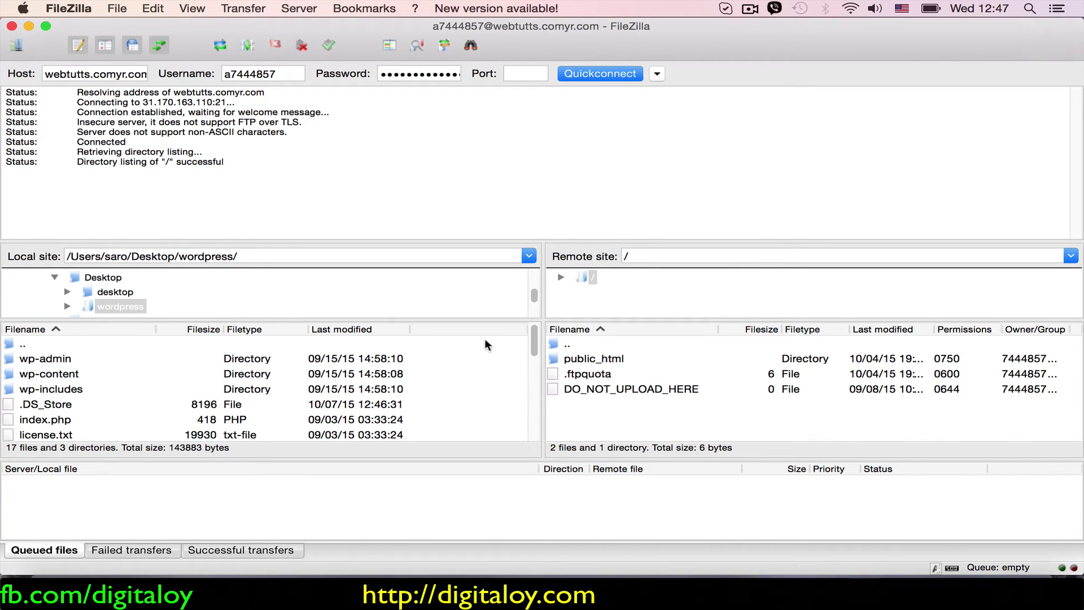
click(820, 258)
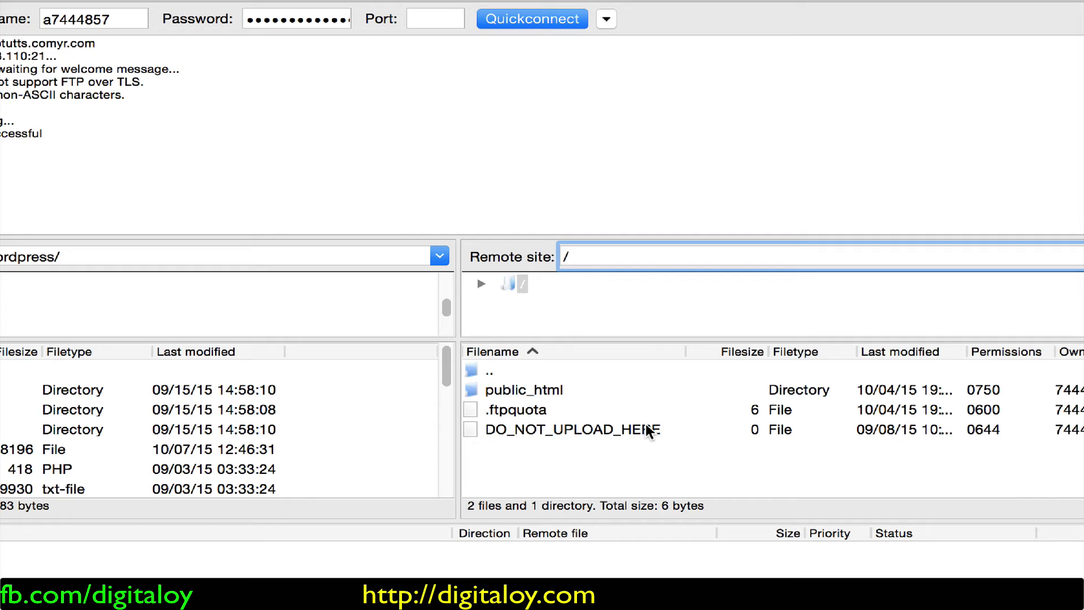
double_click(542, 395)
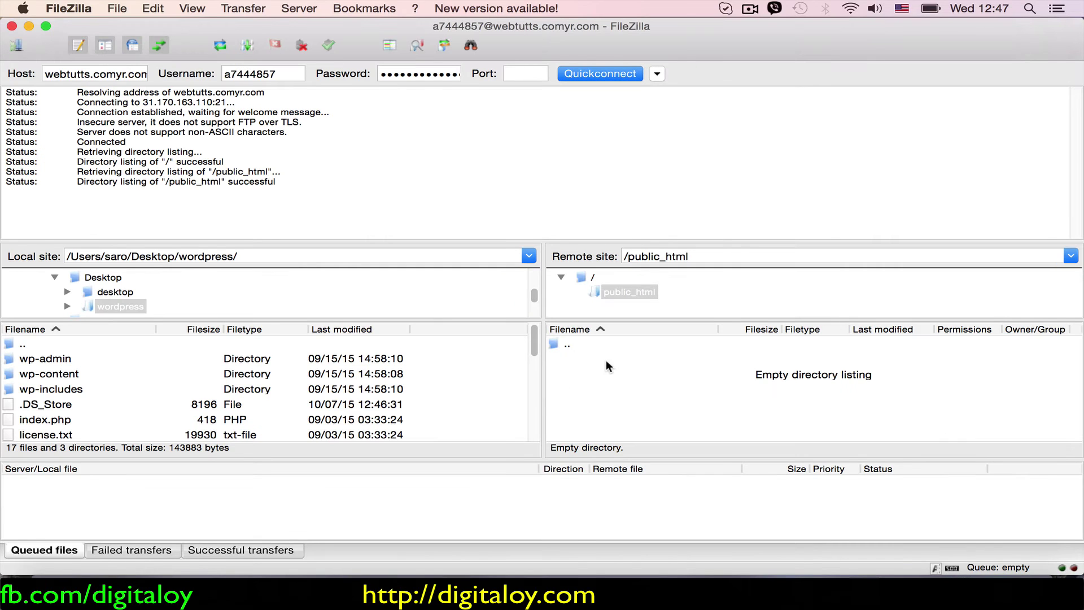
Step: Upload all files and folders inside the local wordpress folder to the remote public_html folder
click(119, 389)
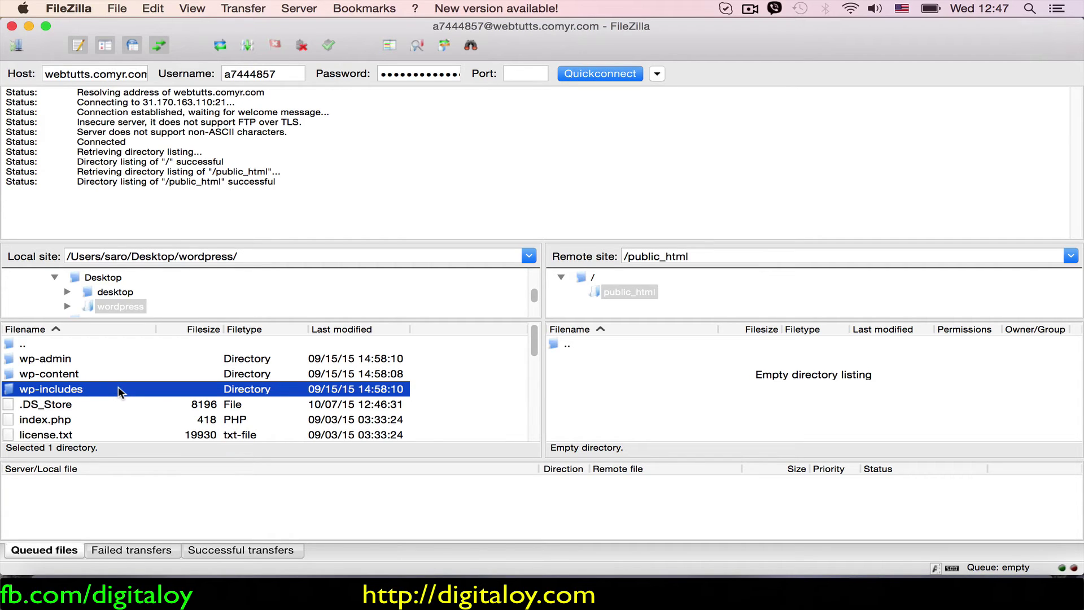
key(super+a)
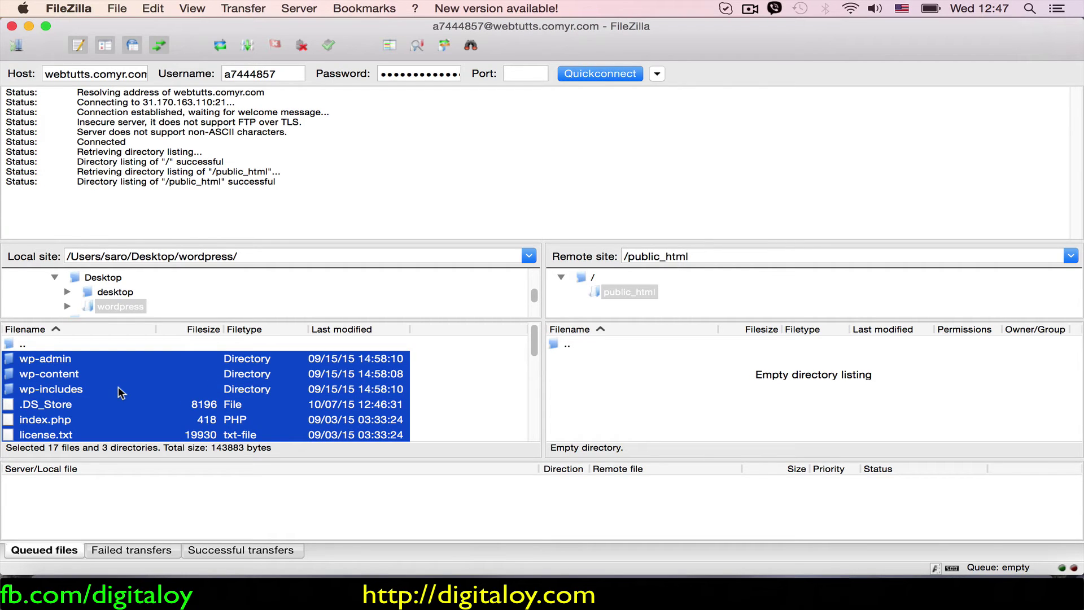
right_click(119, 392)
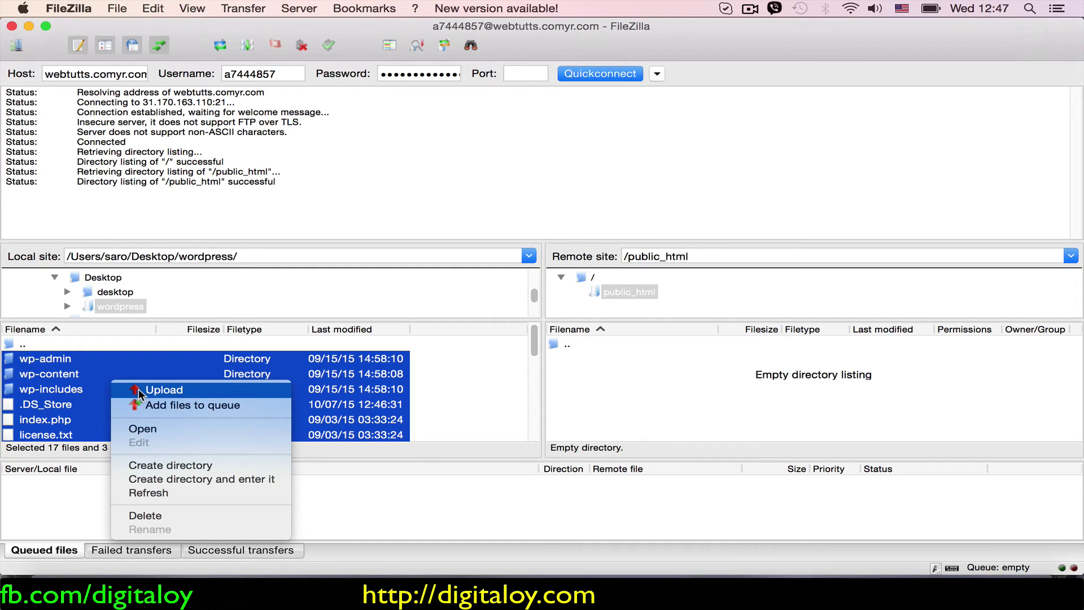
click(178, 389)
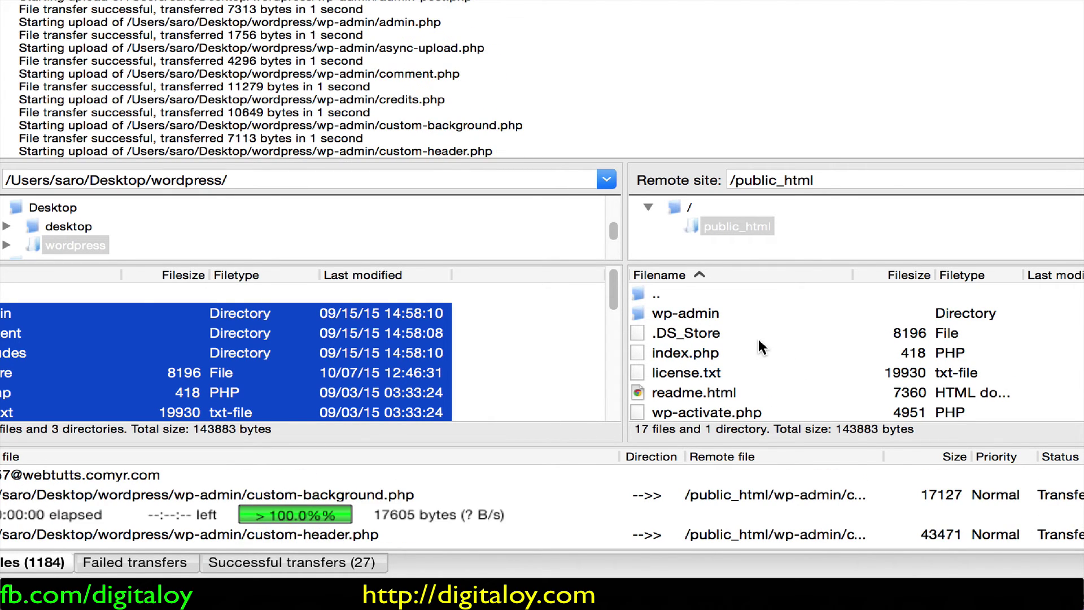
Step: Look through the uploaded files in public_html and the transfer queue, and clear the local file selection
scroll(759, 346, down, 5)
scroll(759, 346, up, 3)
scroll(758, 339, up, 2)
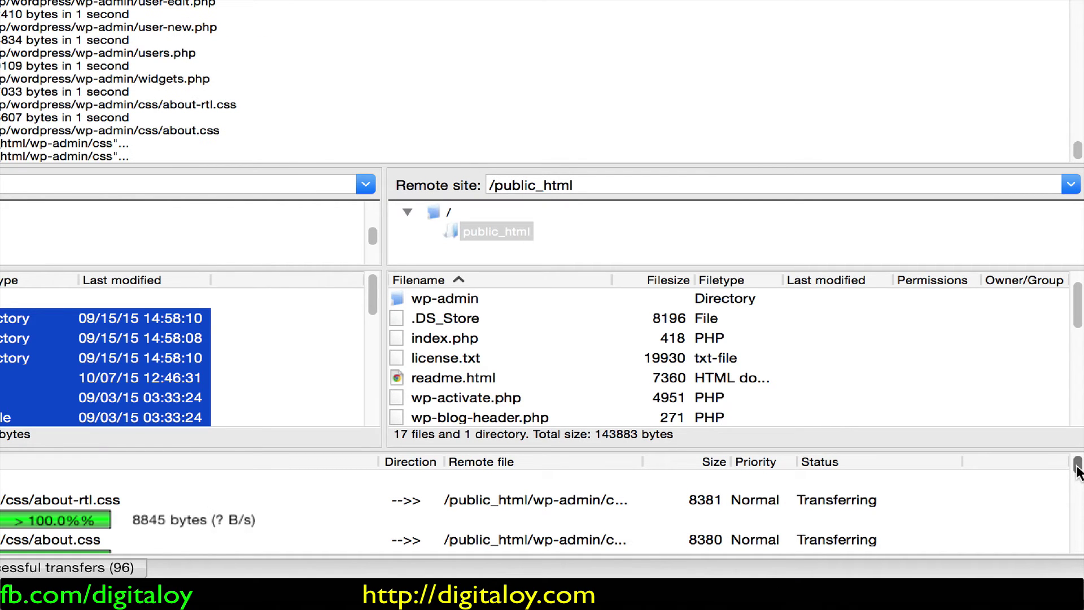
mouse_move(1078, 472)
mouse_down()
mouse_move(1074, 538)
mouse_move(1078, 461)
mouse_up()
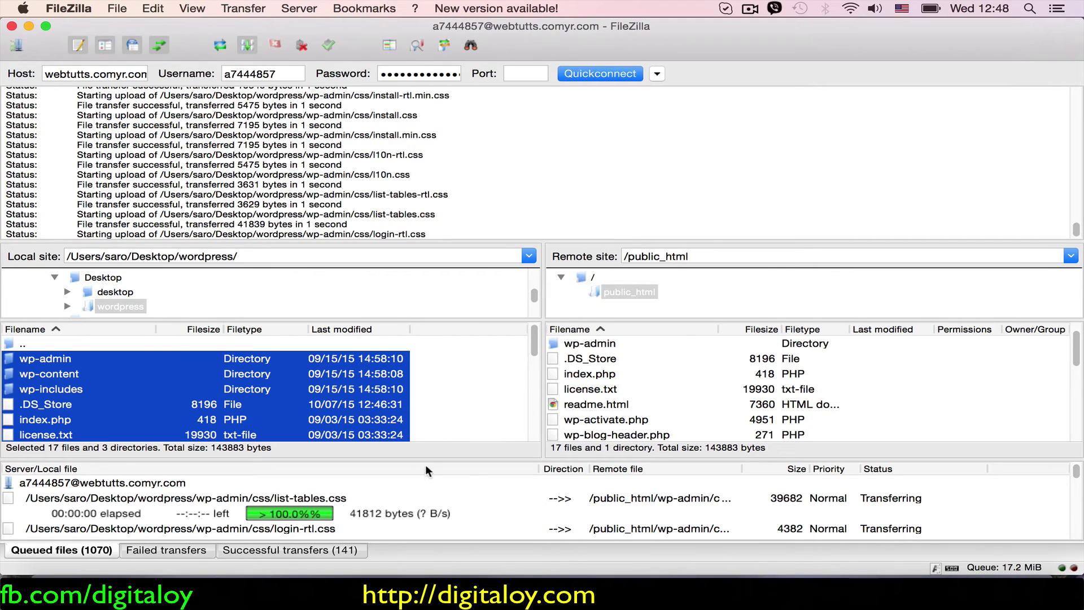
click(431, 428)
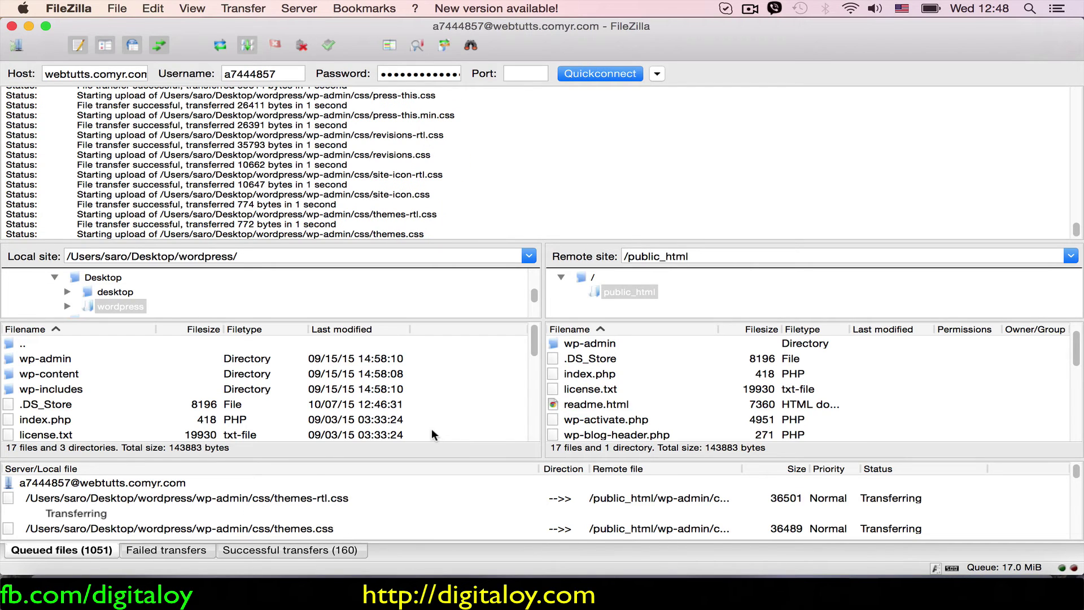
Step: Switch to Chrome and copy the FTP host name from the 000webhost FTP details page
key(super+Tab)
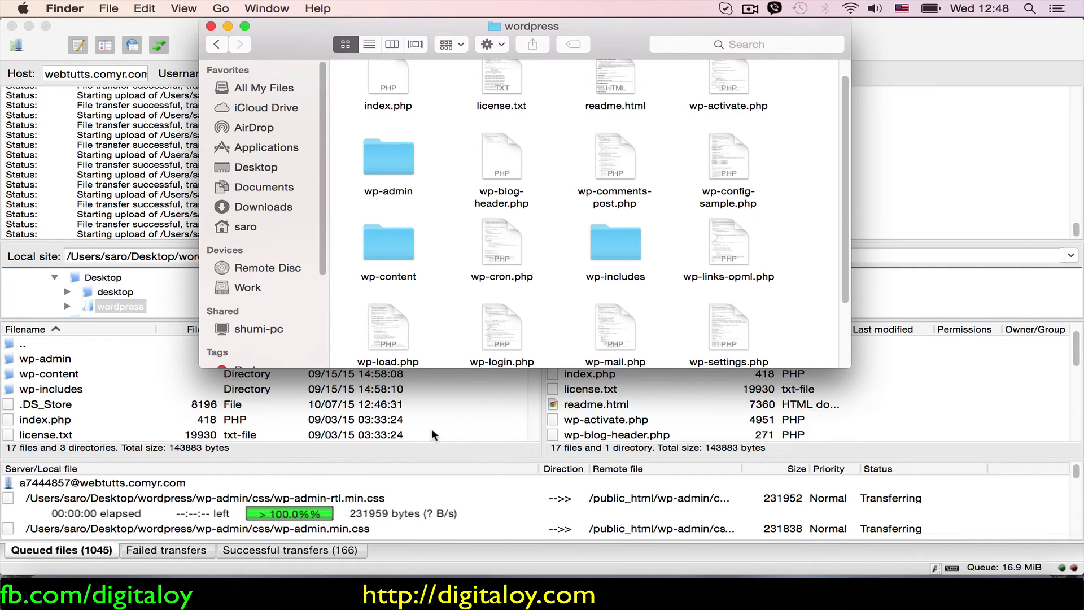
key(super+Tab)
key(super+Tab)
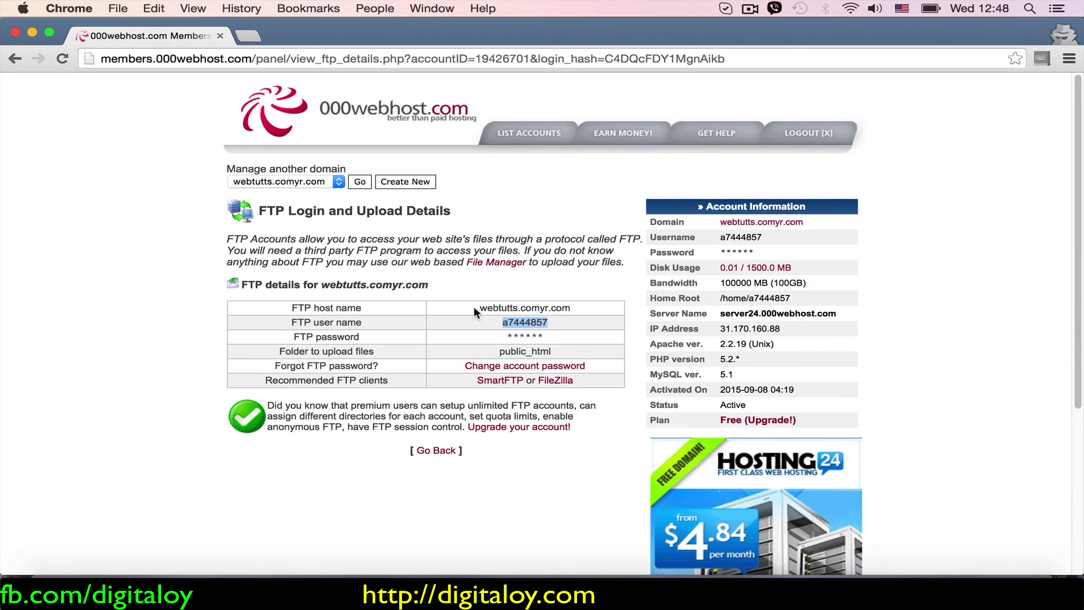
click(477, 309)
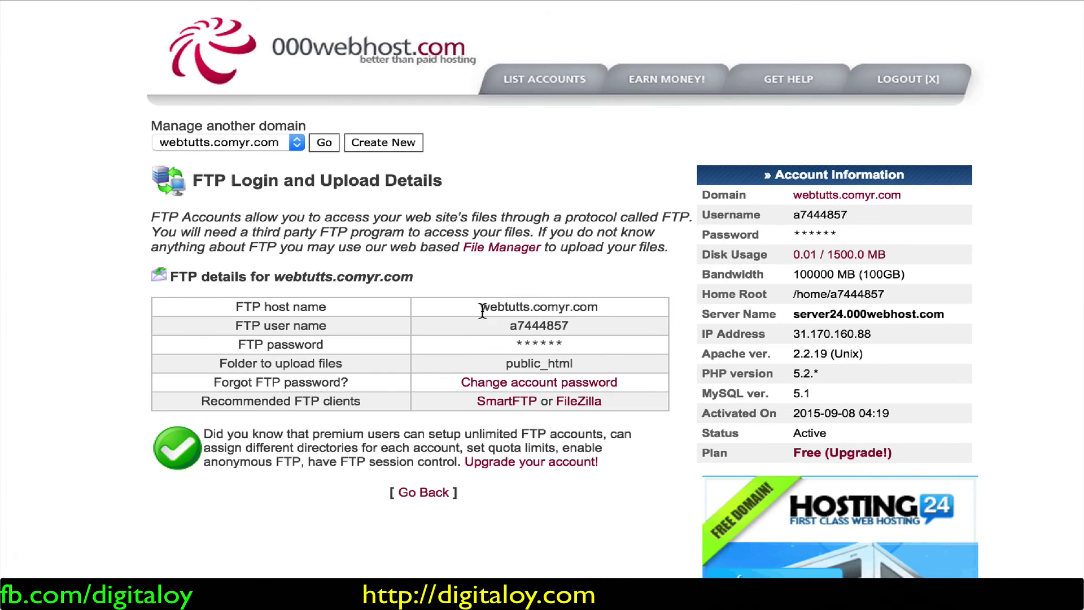
drag(478, 309, 606, 308)
key(super+c)
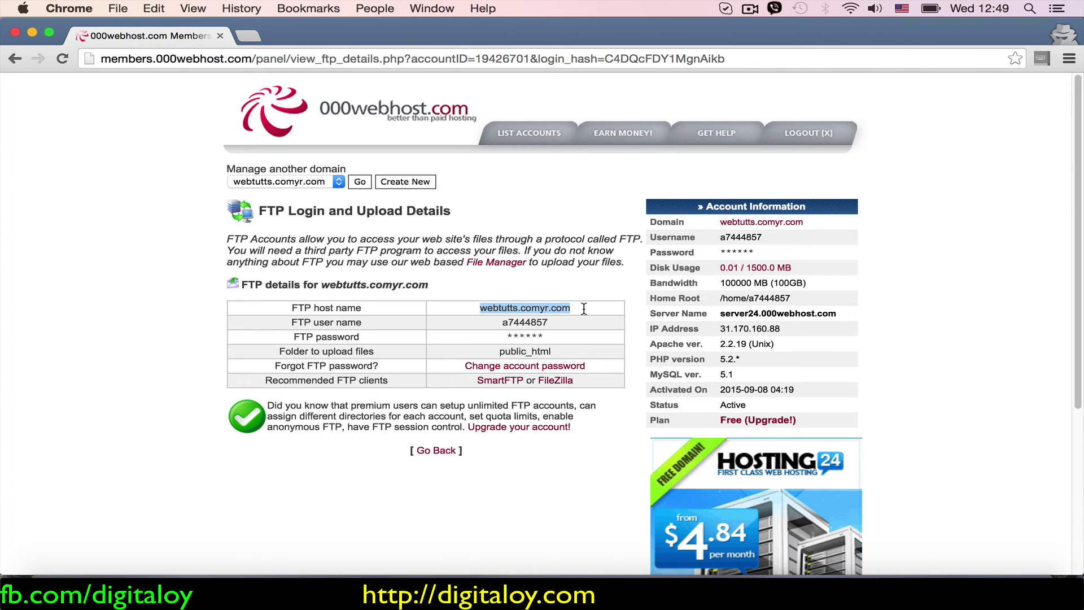
Step: Open the website webtutts.comyr.com in a new browser tab using the copied host name
key(super+t)
key(super+v)
key(Return)
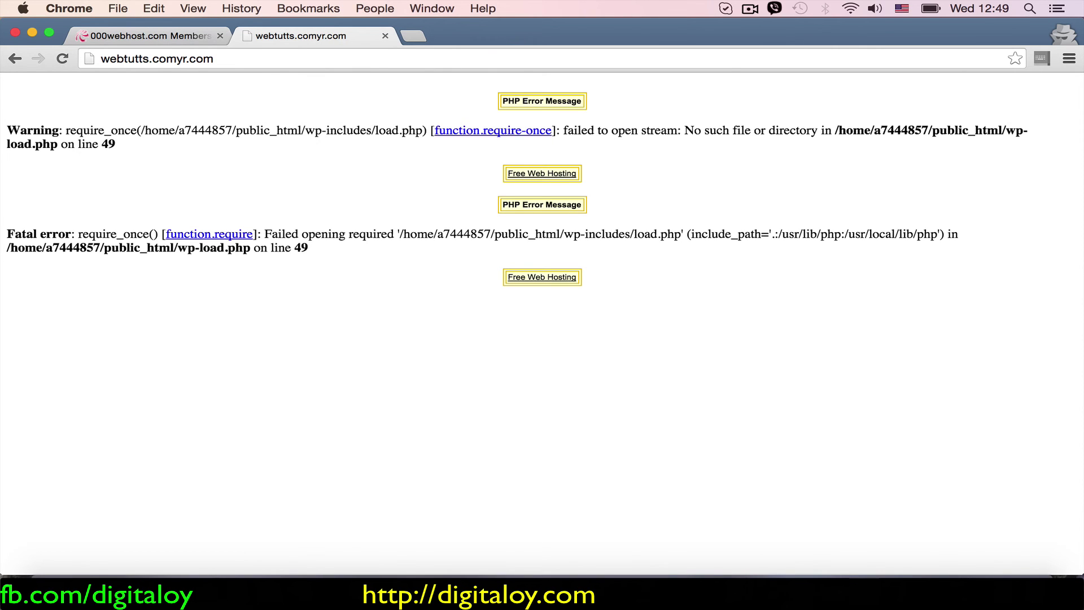
Step: Switch back to FileZilla to check the progress of the WordPress upload
key(super+Tab)
key(super+Tab)
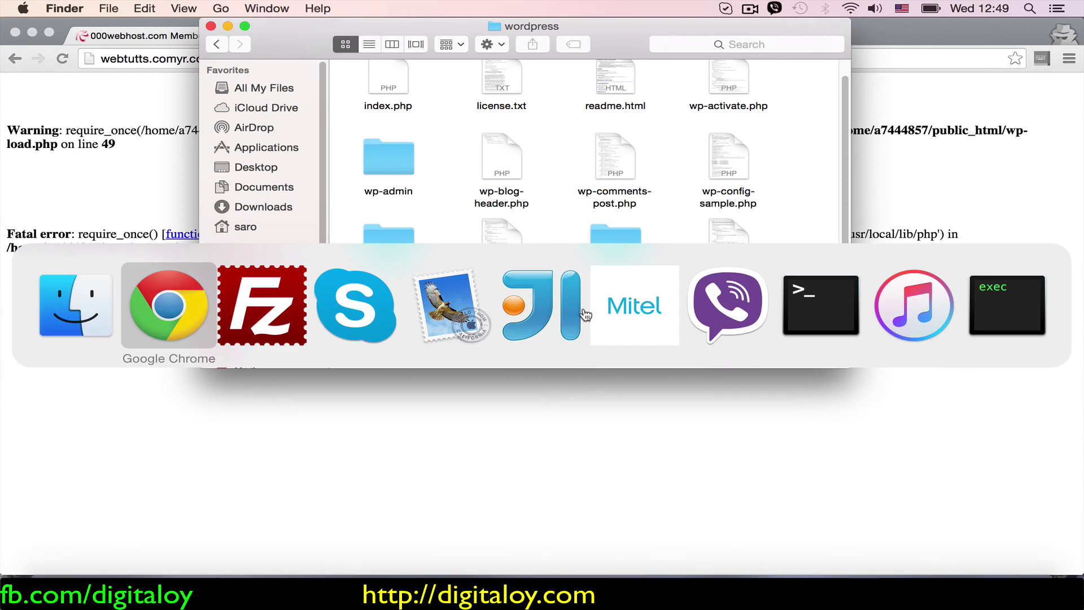
key(super+Tab)
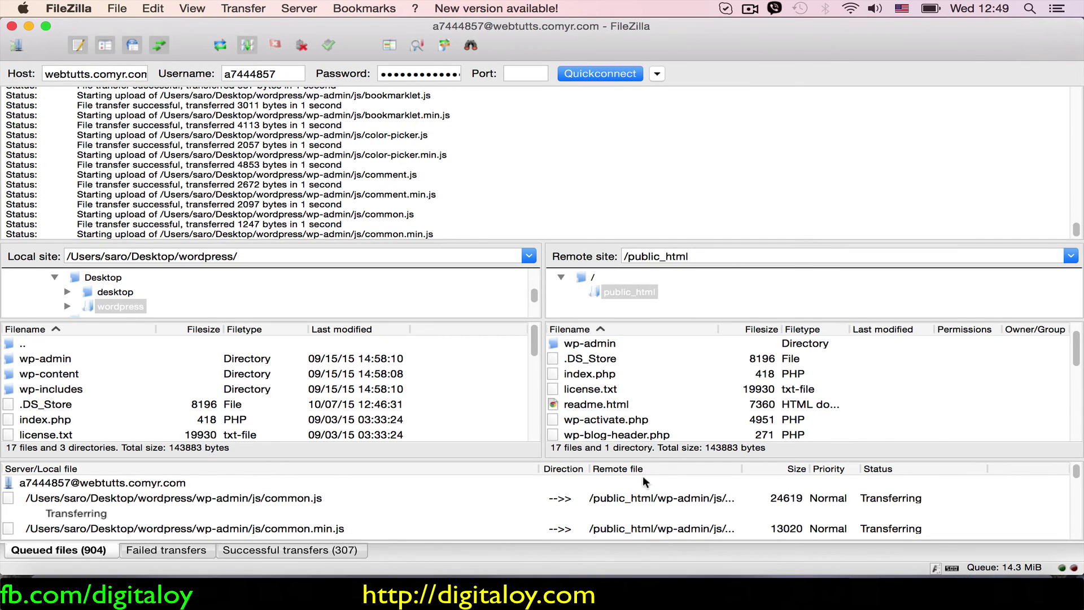